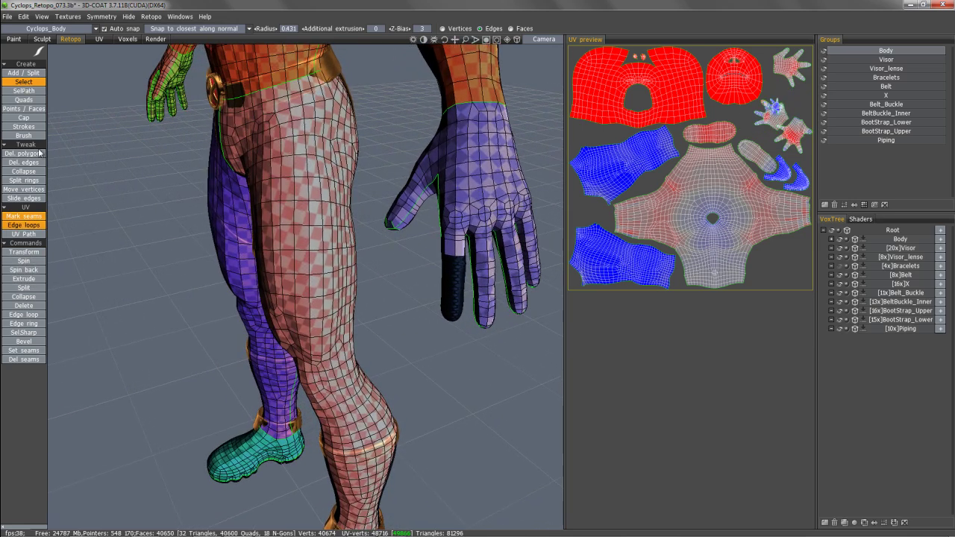
- Extend a strip of four quads down the bare index finger from the lower edge of the existing hand mesh
middle_drag(355, 91, 410, 141)
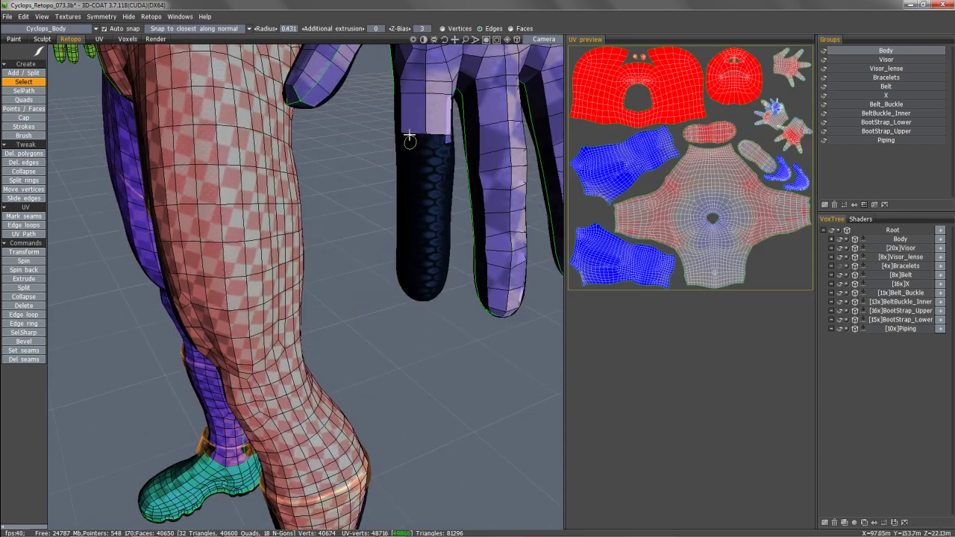
middle_drag(382, 215, 326, 140)
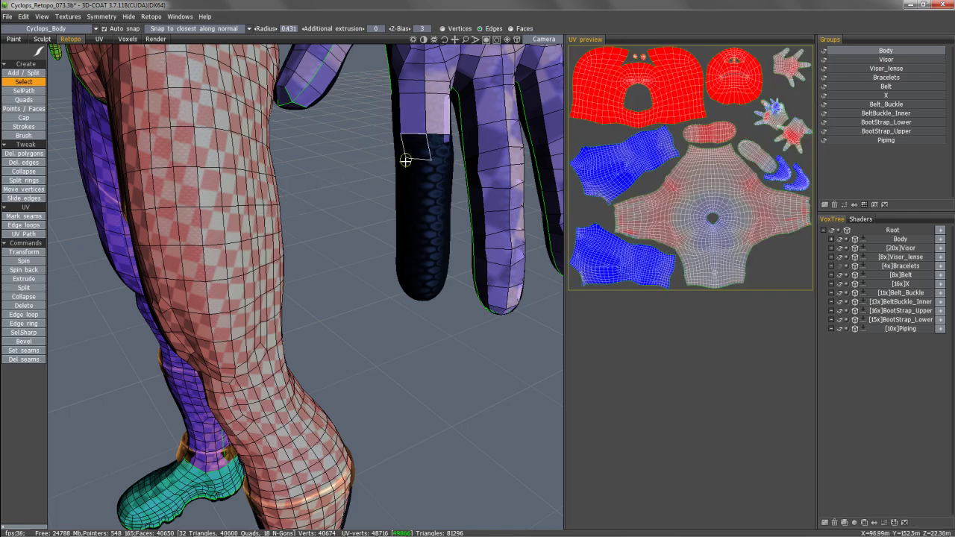
alt+drag(406, 160, 416, 164)
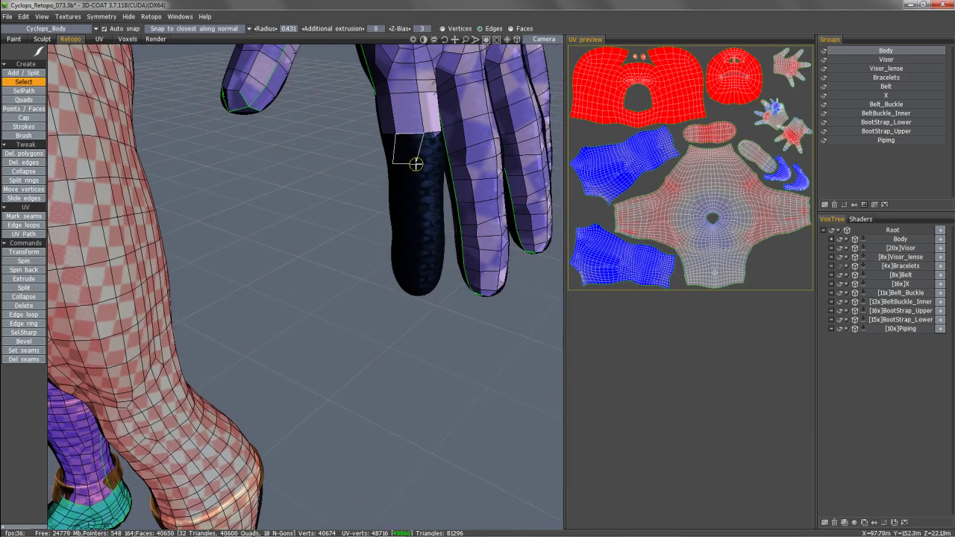
middle_drag(415, 163, 424, 166)
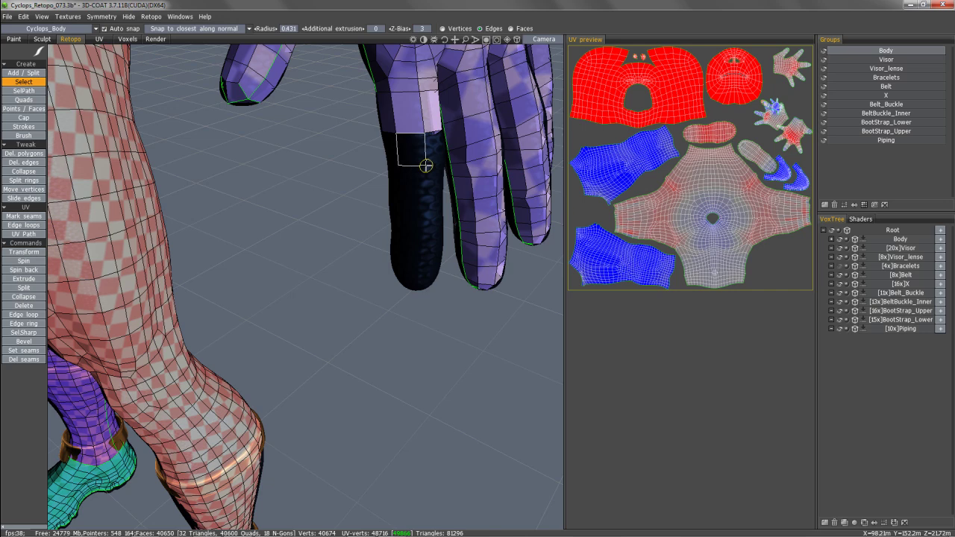
click(426, 166)
click(424, 201)
middle_drag(424, 201, 423, 232)
click(424, 235)
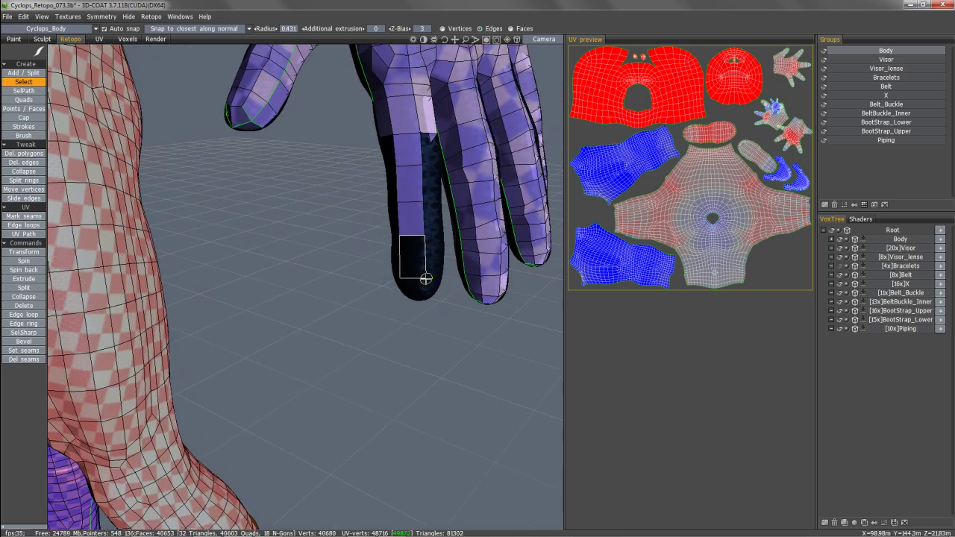
middle_drag(422, 282, 423, 270)
scroll(422, 271, up, 2)
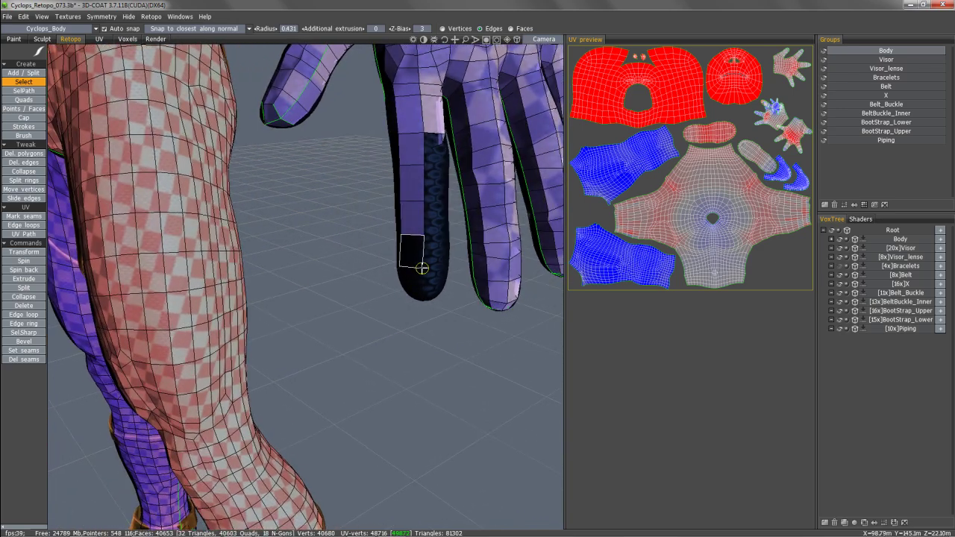
click(422, 268)
- With the Quads tool and Direct edge extrusion, add a quad beside the lowest polygon of the finger strip
middle_drag(427, 275, 421, 232)
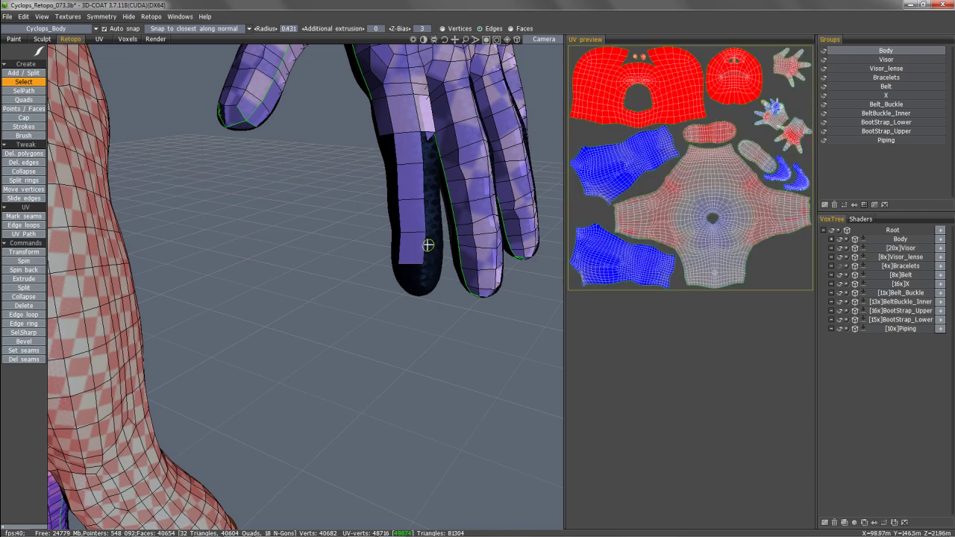
key(space)
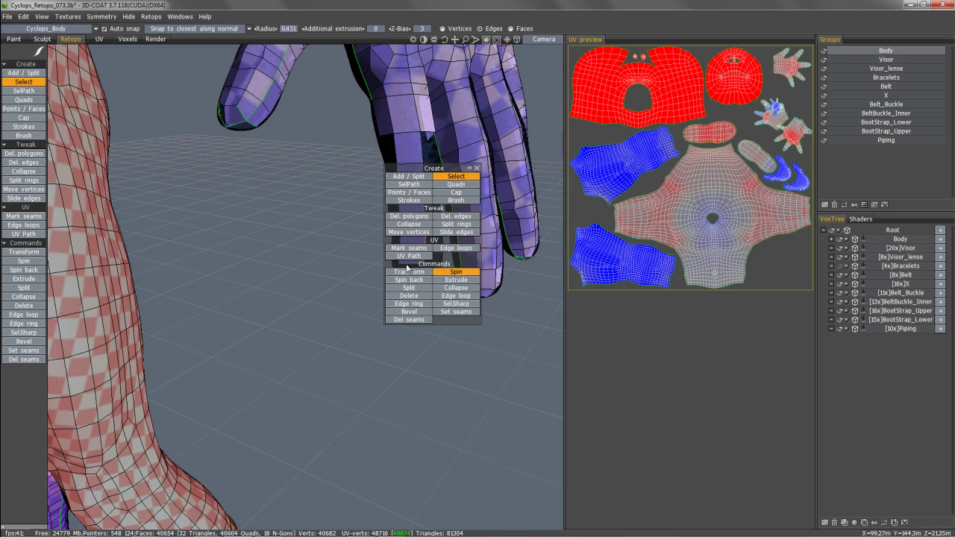
drag(156, 134, 178, 135)
drag(399, 268, 395, 236)
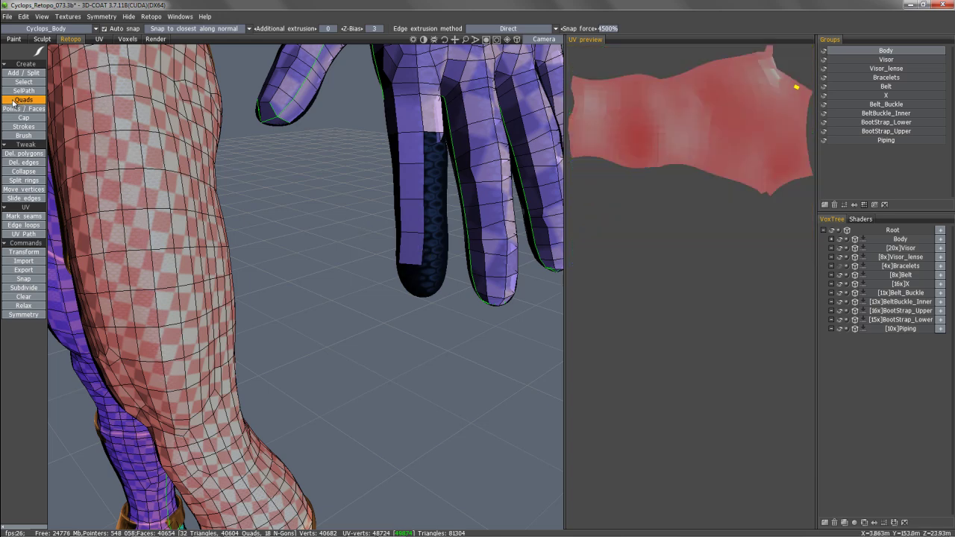
click(490, 30)
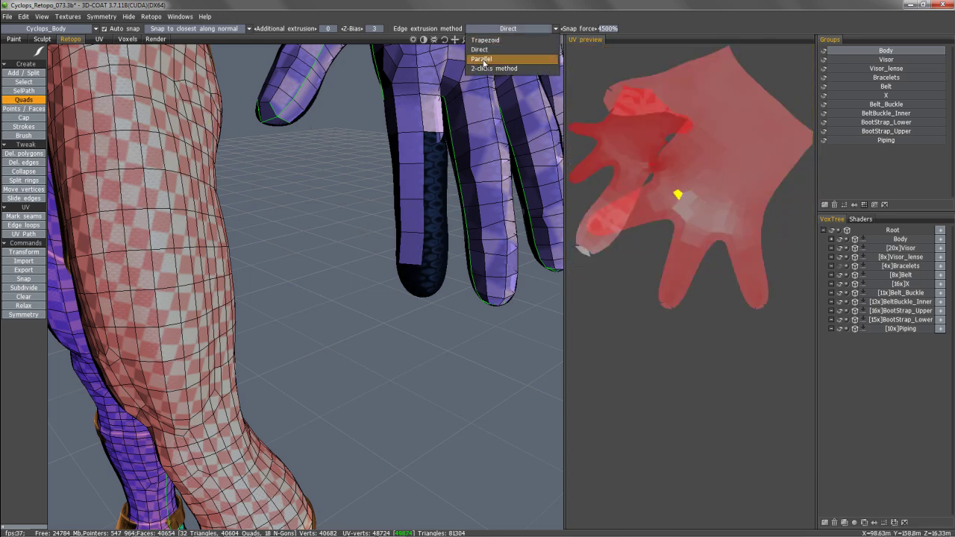
click(330, 203)
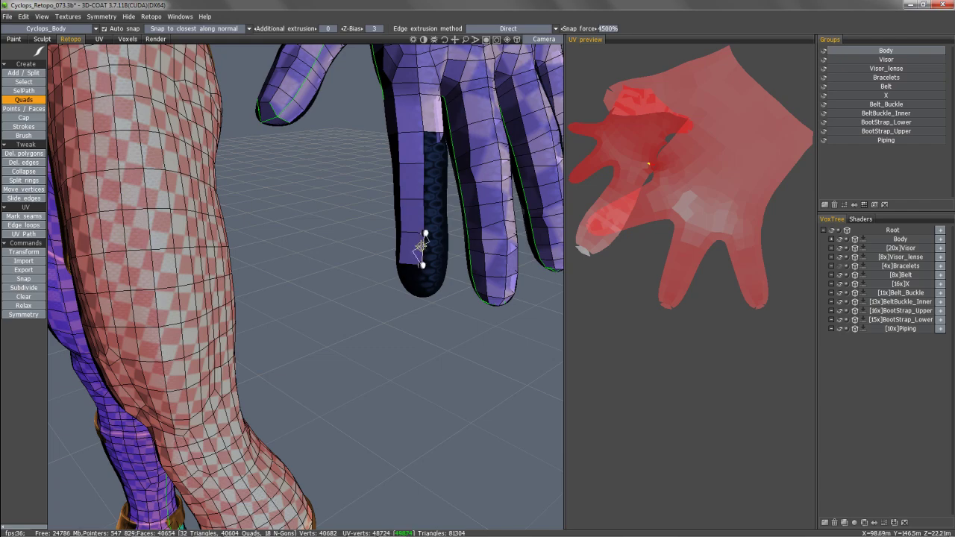
alt+drag(435, 248, 442, 250)
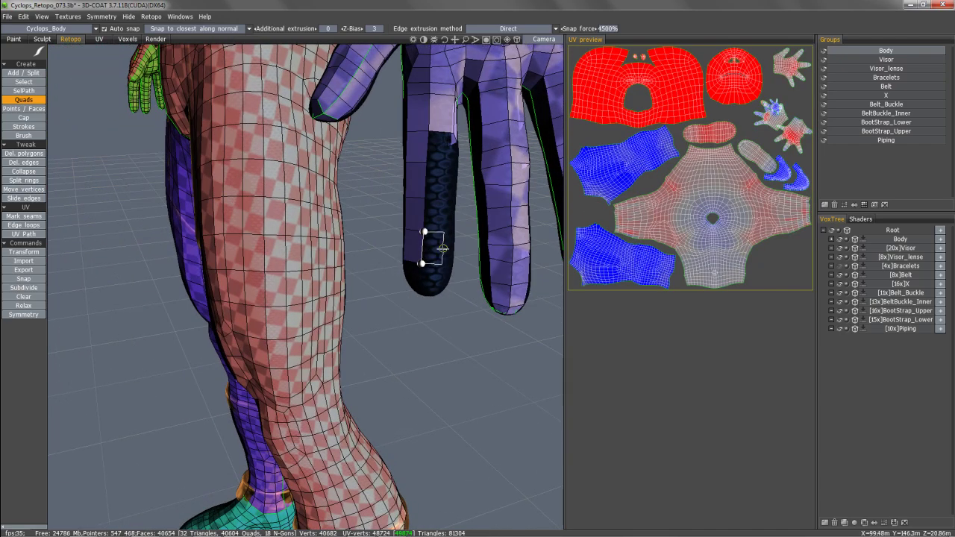
middle_drag(444, 246, 443, 249)
click(444, 248)
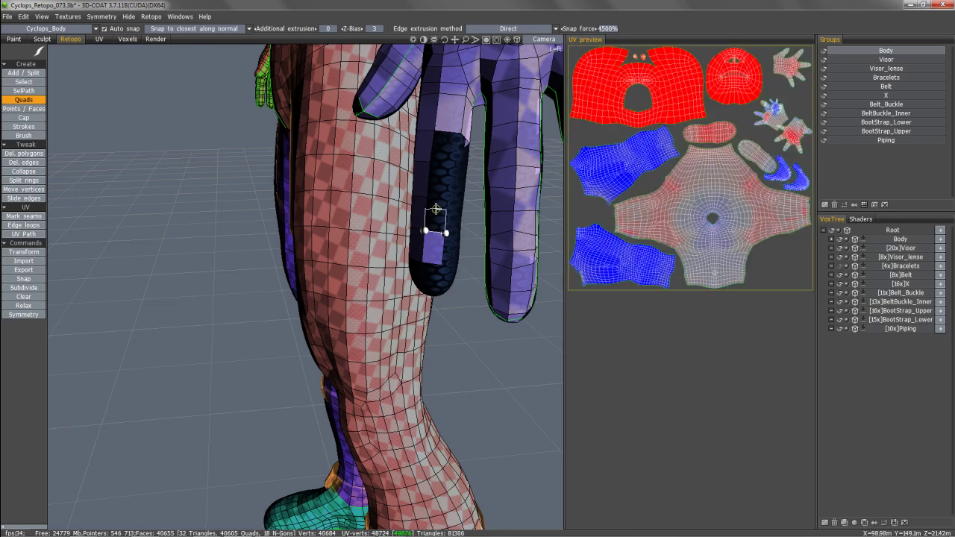
- Add three more quads up the finger to complete the second column alongside the first strip
click(438, 196)
alt+drag(438, 194, 446, 173)
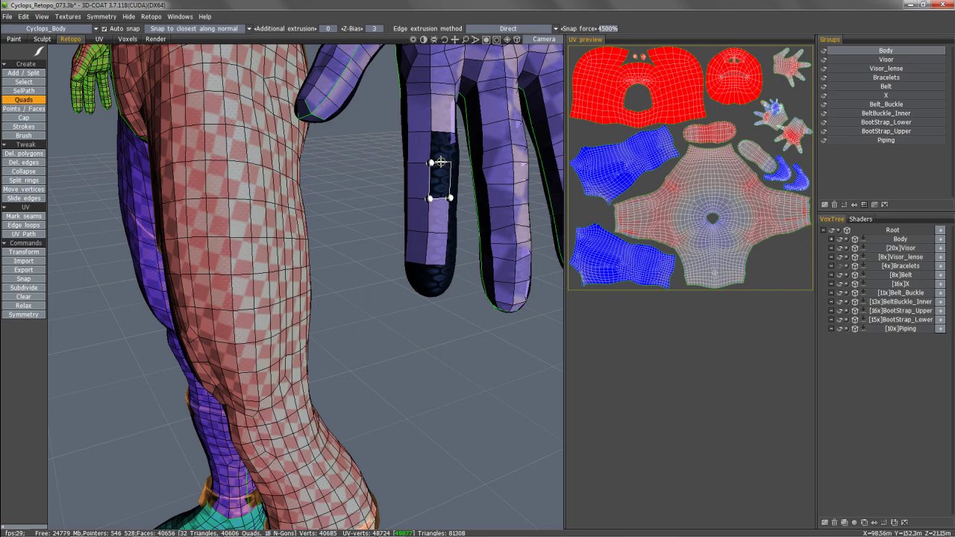
click(440, 161)
click(447, 136)
alt+drag(445, 137, 431, 144)
- Select a two-by-two block of faces on the abdomen, just above and beside the navel, and delete it
alt+right_drag(255, 215, 132, 183)
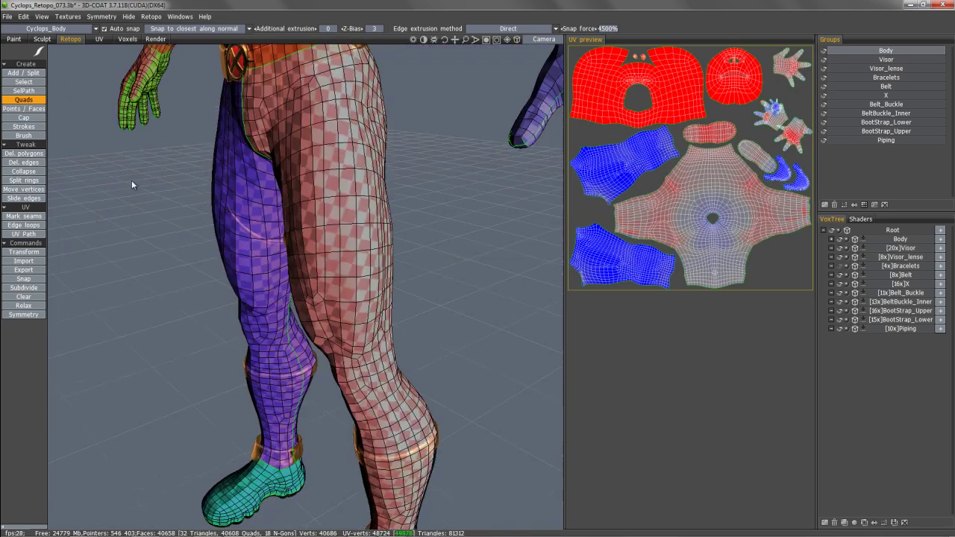
alt+drag(133, 184, 179, 180)
alt+middle_drag(270, 97, 270, 207)
mouse_move(271, 207)
alt+right_down()
mouse_move(283, 267)
mouse_move(276, 198)
alt+right_up()
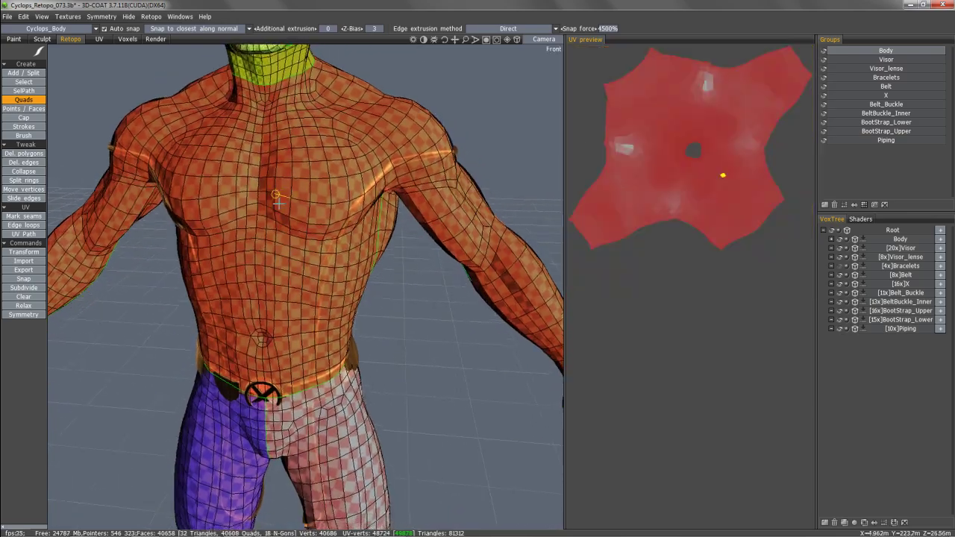
mouse_move(277, 198)
alt+middle_down()
mouse_move(278, 99)
mouse_move(280, 210)
alt+middle_up()
alt+right_drag(282, 210, 278, 183)
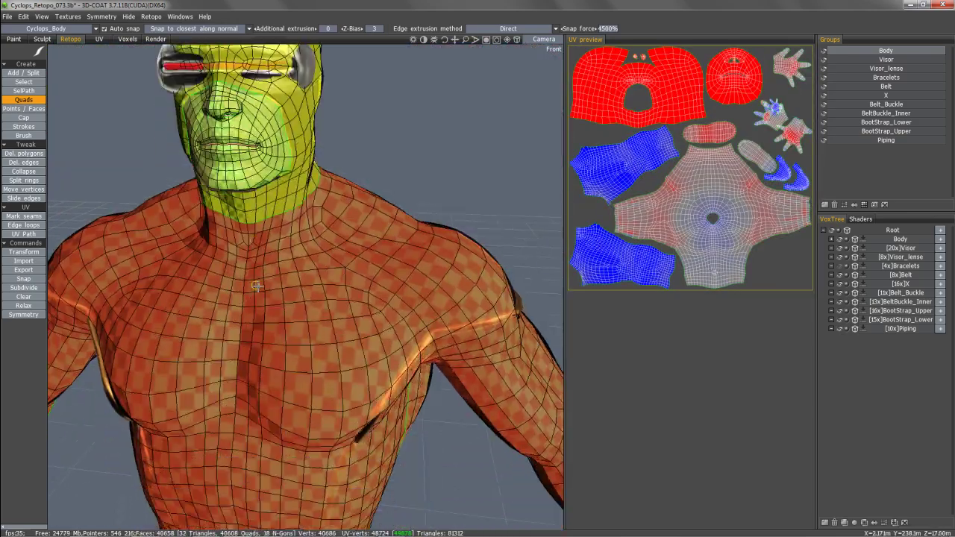
alt+middle_drag(278, 209, 270, 97)
alt+right_drag(270, 276, 261, 238)
mouse_move(261, 237)
alt+mouse_down()
mouse_move(257, 228)
mouse_move(266, 245)
alt+mouse_up()
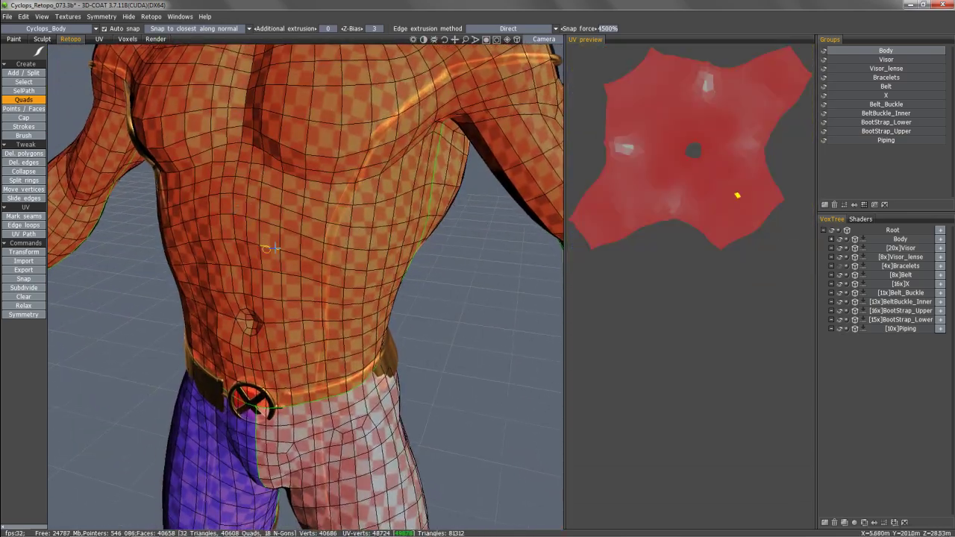
alt+right_drag(266, 245, 271, 281)
alt+drag(492, 254, 481, 261)
mouse_move(271, 282)
alt+mouse_down()
mouse_move(266, 268)
mouse_move(261, 279)
alt+mouse_up()
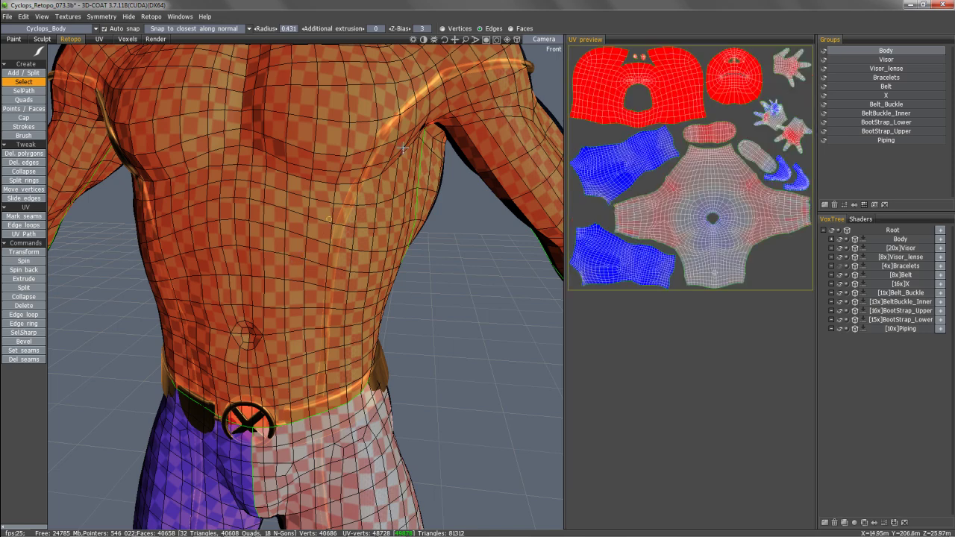
click(523, 27)
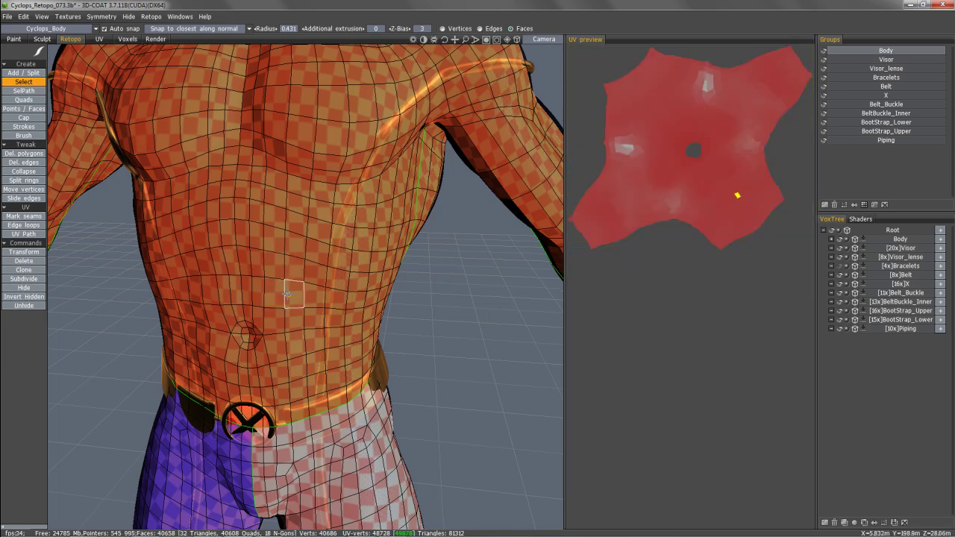
click(283, 272)
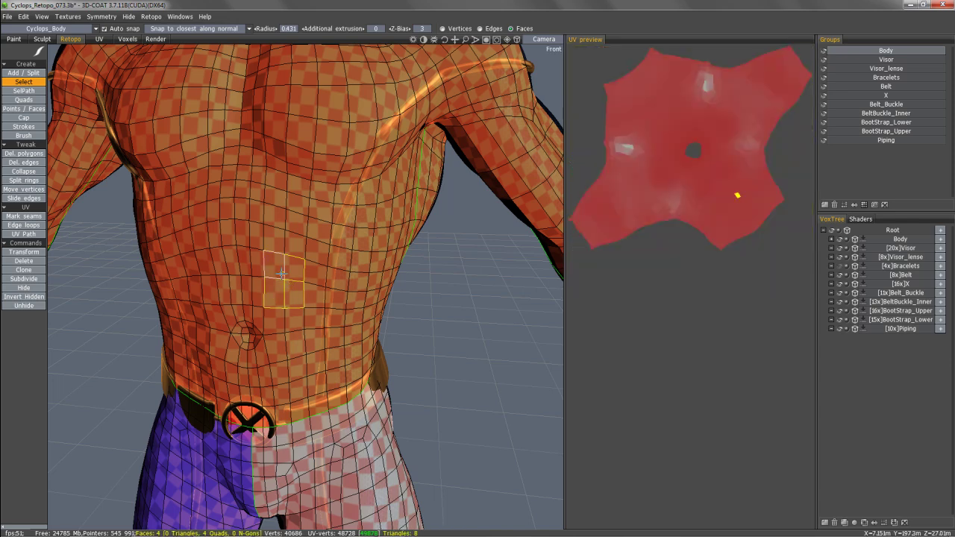
key(Delete)
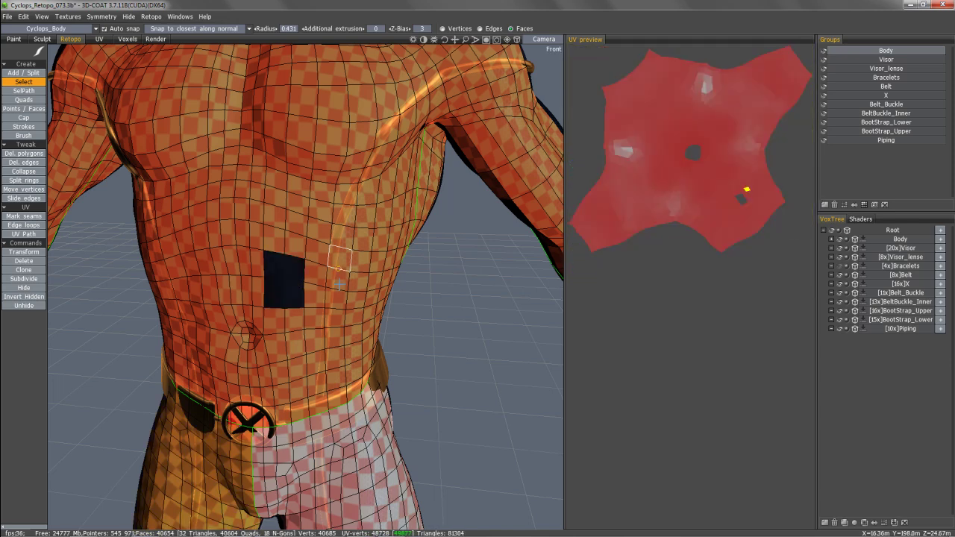
- Switch the selection mode to Edges and select the border edges around the hole in the abdomen
click(480, 28)
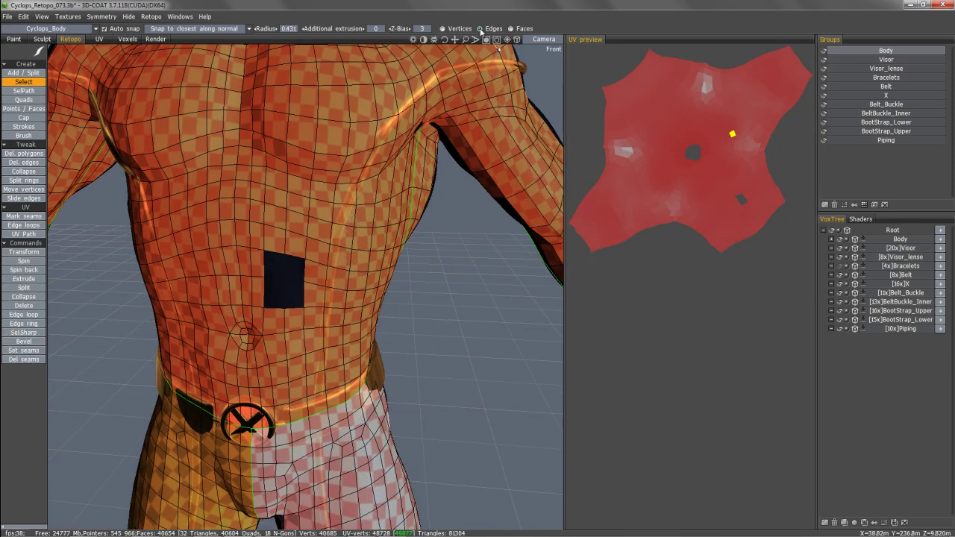
click(275, 254)
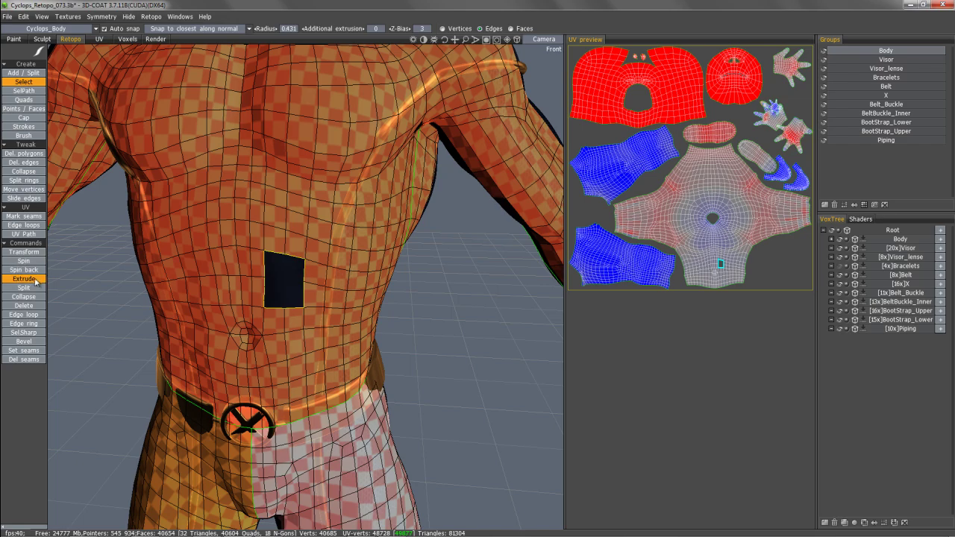
alt+drag(279, 272, 298, 302)
click(268, 279)
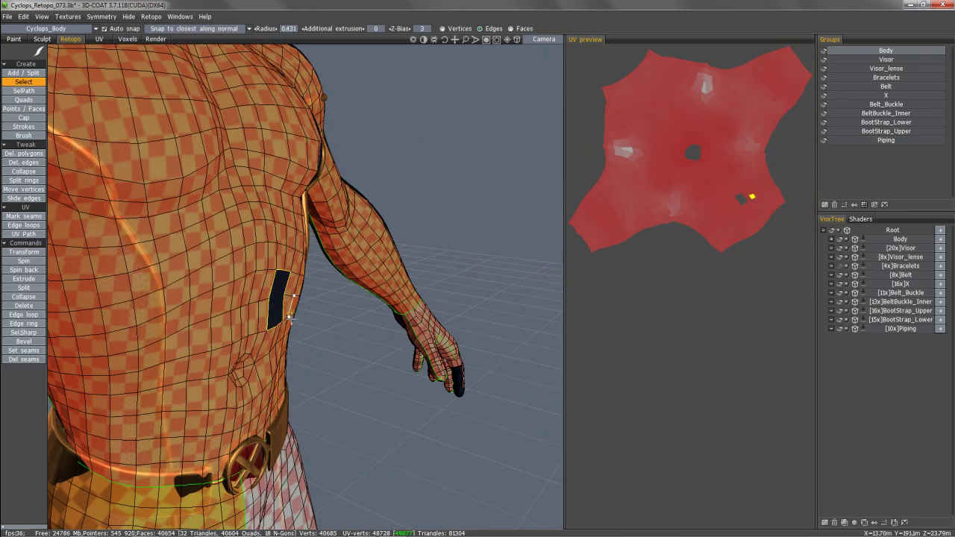
- Enclose the partly covered index finger with a closed-curve selection and delete its polygons down to the knuckle
drag(478, 239, 393, 346)
middle_drag(393, 348, 393, 339)
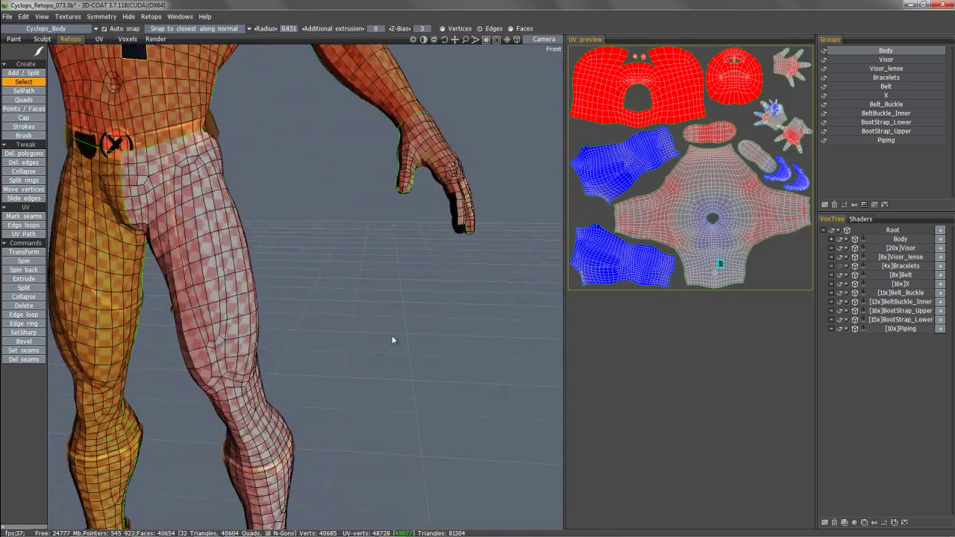
drag(392, 339, 362, 234)
right_drag(361, 235, 367, 242)
drag(367, 239, 389, 295)
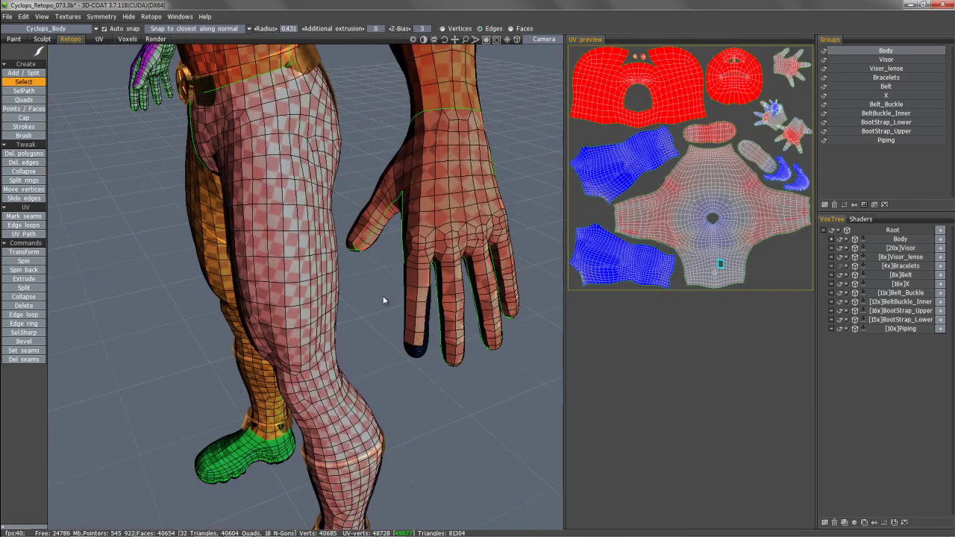
key(e)
click(454, 284)
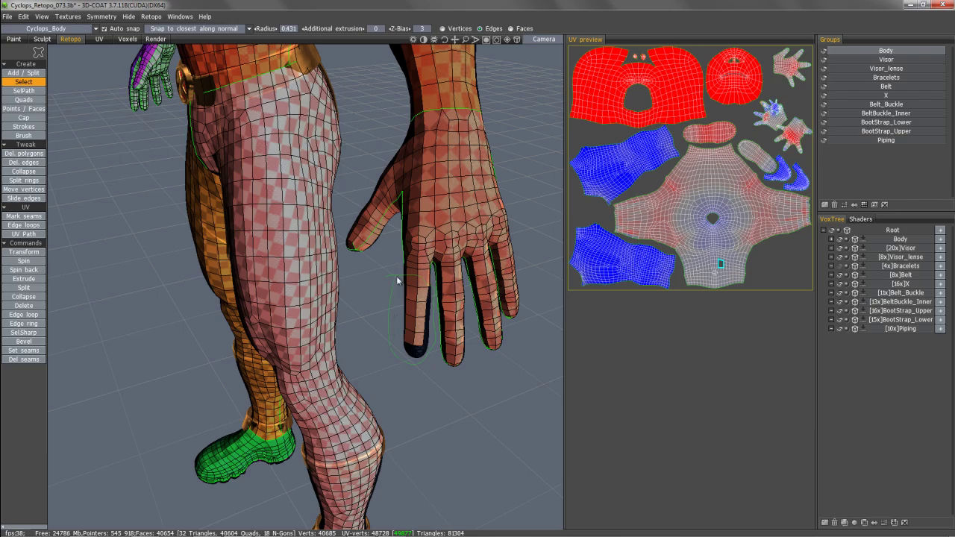
drag(397, 278, 396, 277)
mouse_move(390, 289)
alt+mouse_down()
mouse_move(395, 320)
mouse_move(374, 207)
mouse_move(335, 177)
mouse_move(304, 292)
mouse_move(408, 267)
mouse_move(381, 334)
alt+mouse_up()
key(Delete)
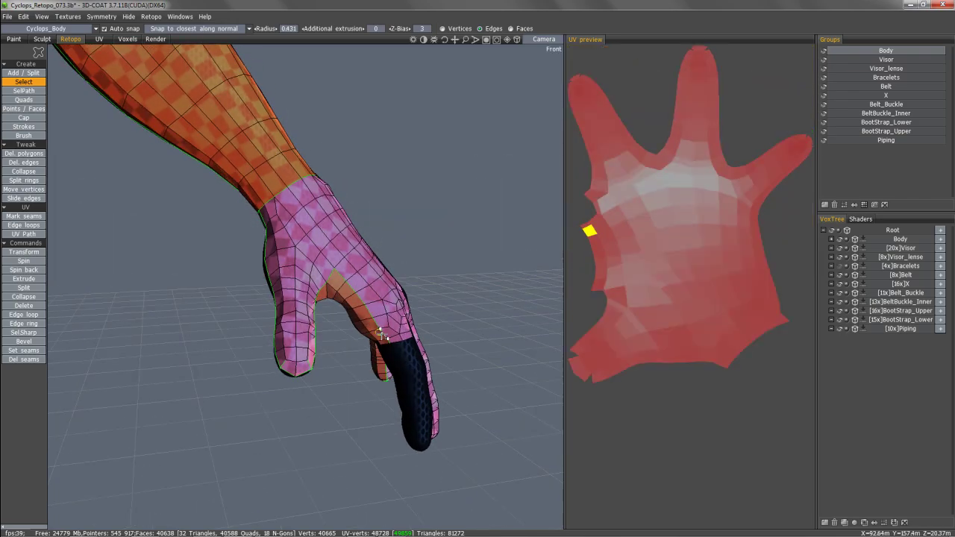
- Return to the freehand brush stroke mode and select the open border edges at the base of the index finger
key(space)
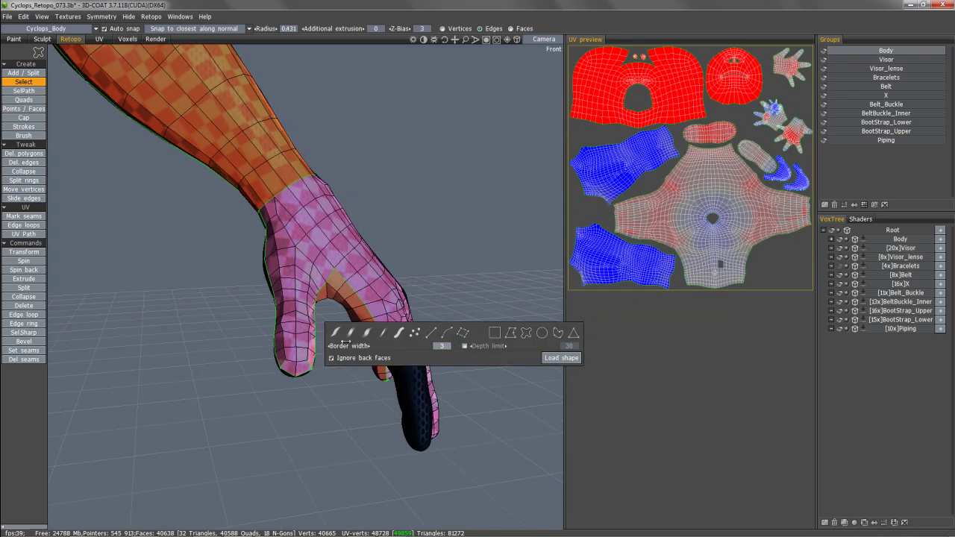
click(336, 334)
mouse_move(415, 388)
alt+right_down()
mouse_move(469, 256)
mouse_move(450, 316)
alt+right_up()
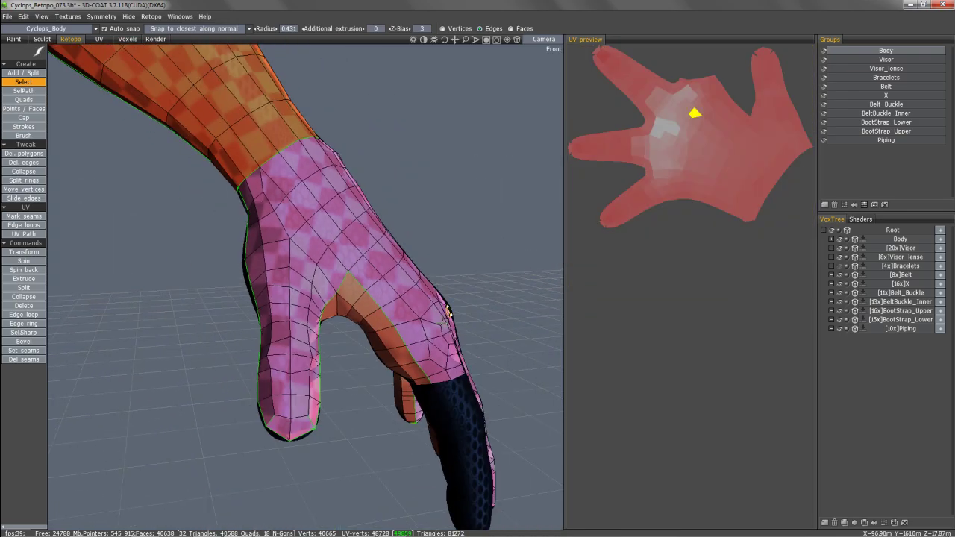
alt+middle_drag(450, 316, 435, 224)
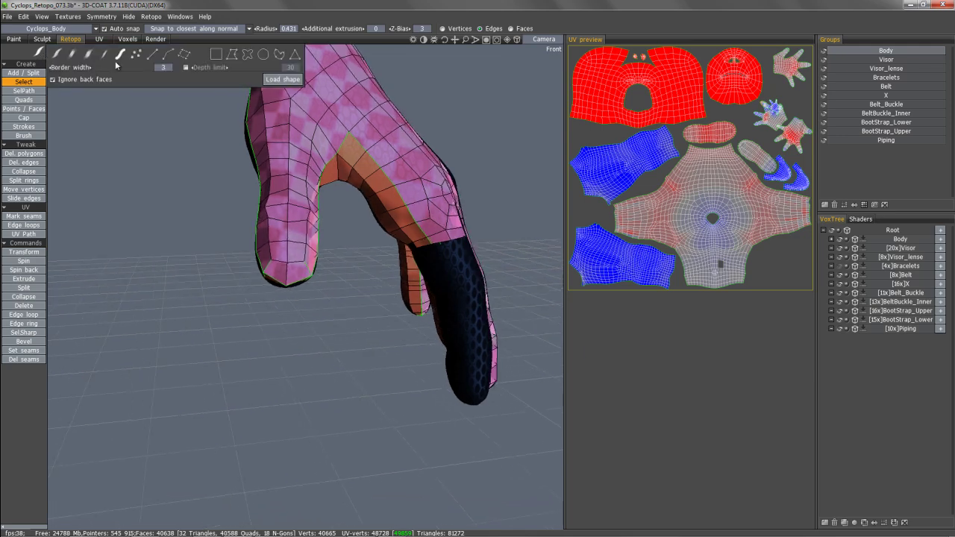
alt+drag(437, 233, 440, 246)
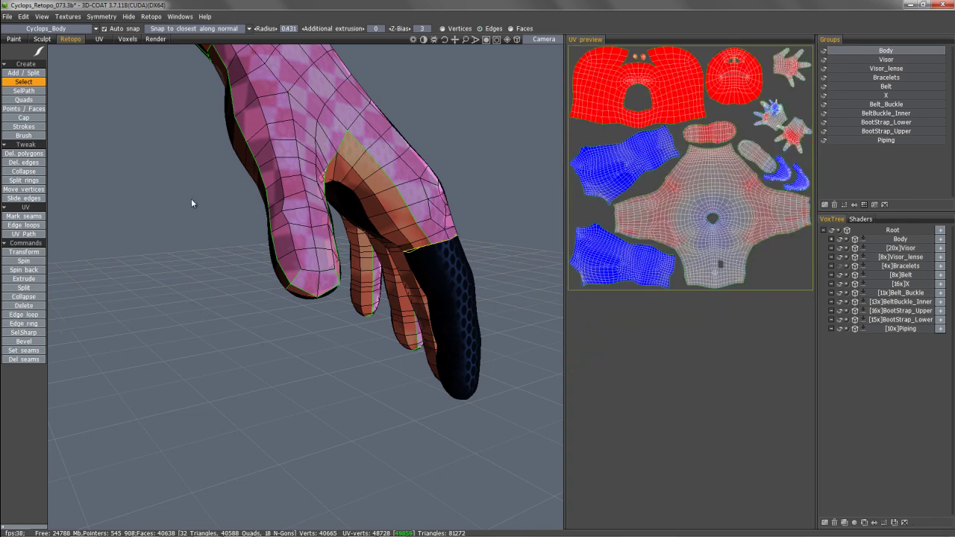
- Transform the selected border edges and move them slightly down the index finger
drag(191, 203, 23, 191)
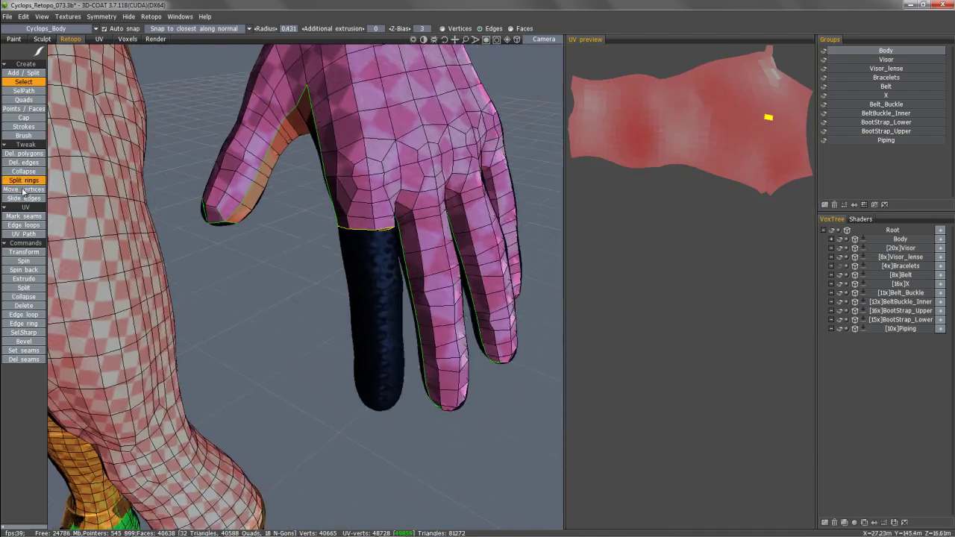
click(24, 252)
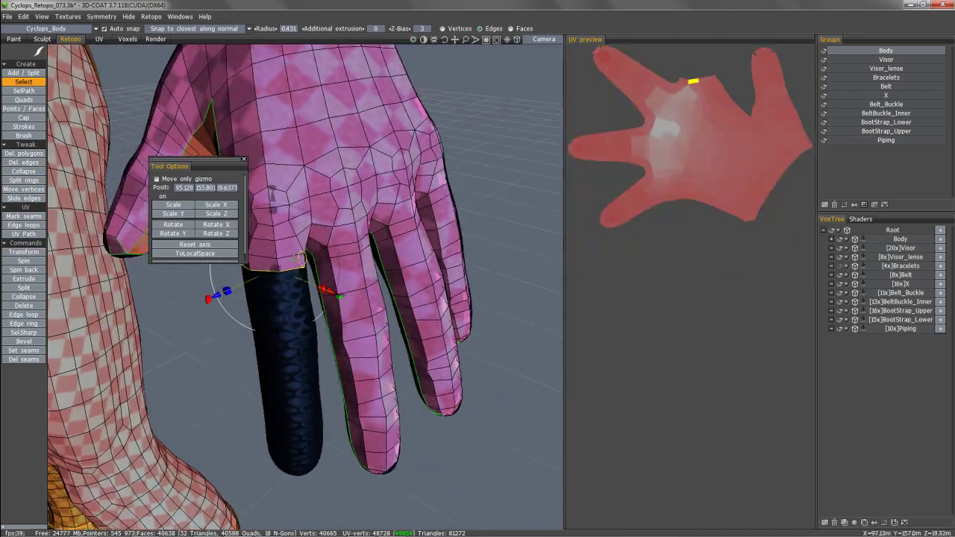
alt+drag(302, 259, 337, 367)
key(Return)
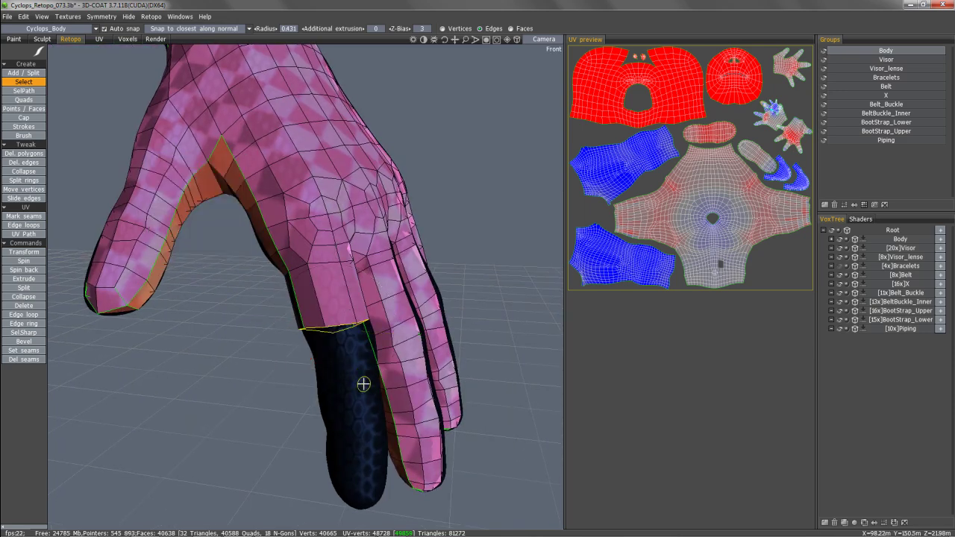
- Start Transform on the border edges again and, with Move only gizmo enabled, align the gizmo with the index finger's direction
key(t)
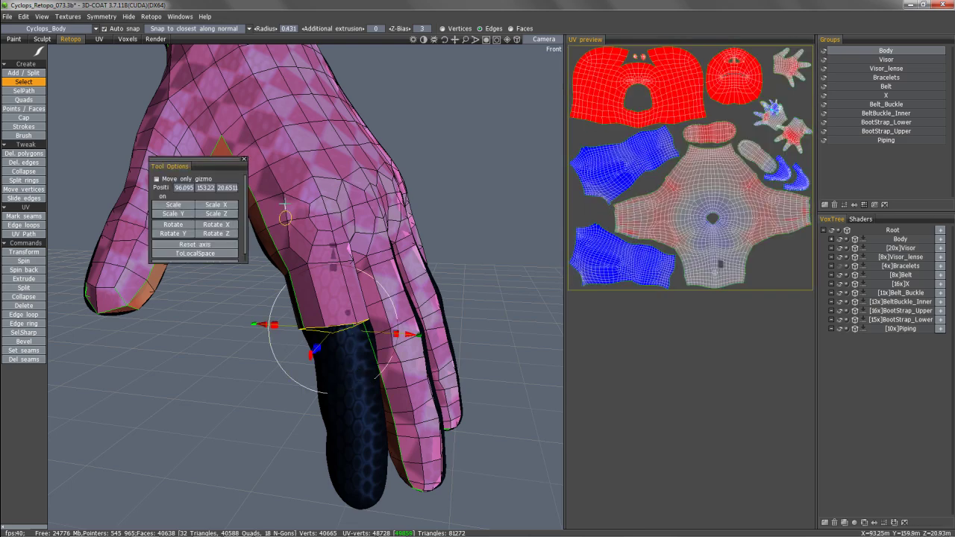
alt+drag(304, 278, 316, 330)
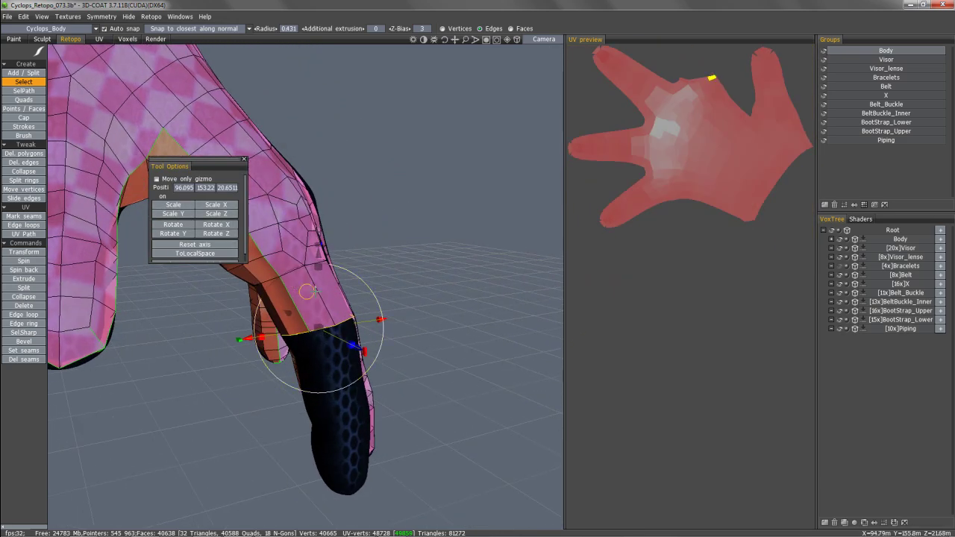
alt+drag(307, 292, 298, 290)
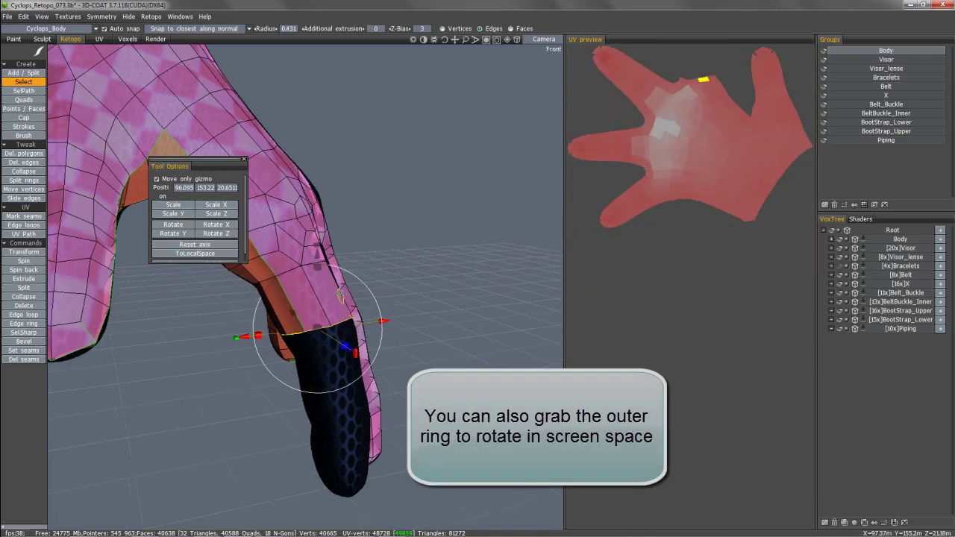
middle_drag(380, 320, 257, 280)
alt+drag(257, 279, 292, 267)
middle_drag(321, 328, 290, 331)
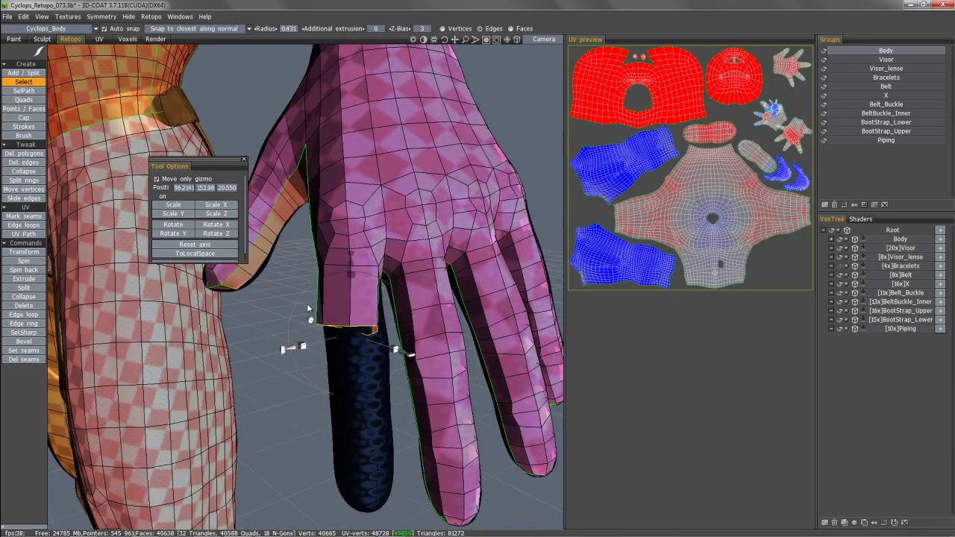
drag(303, 295, 302, 293)
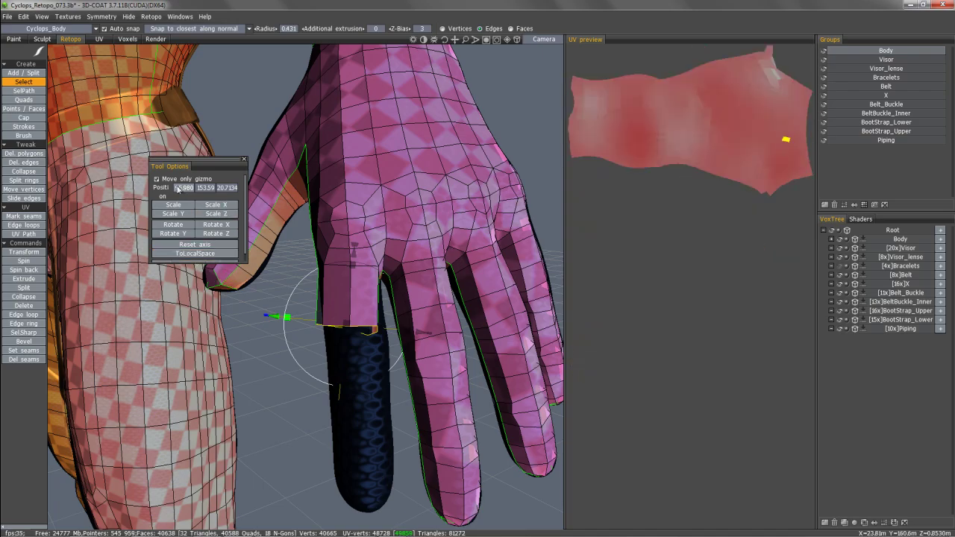
mouse_move(295, 329)
middle_down()
mouse_move(323, 277)
mouse_move(328, 166)
mouse_move(343, 280)
mouse_move(331, 316)
mouse_move(357, 279)
mouse_move(348, 297)
mouse_move(319, 181)
middle_up()
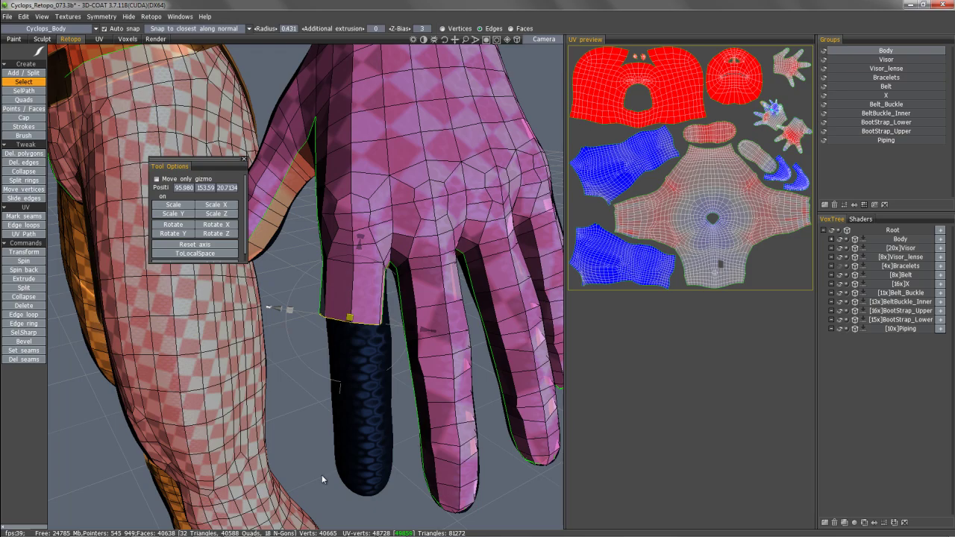
- With Move only gizmo disabled, scale the border edges flat across the finger and shift them to fit around its base
middle_drag(328, 321, 351, 271)
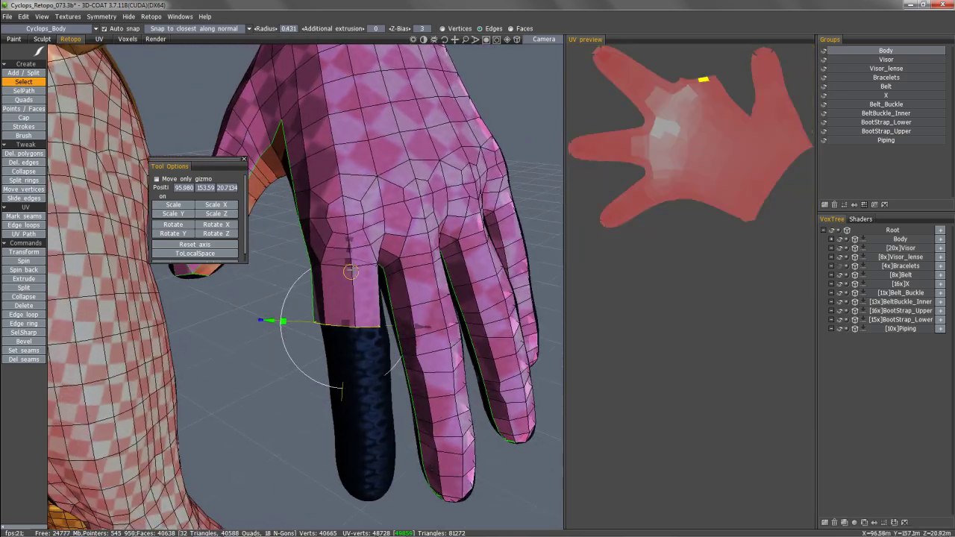
middle_drag(343, 379, 418, 342)
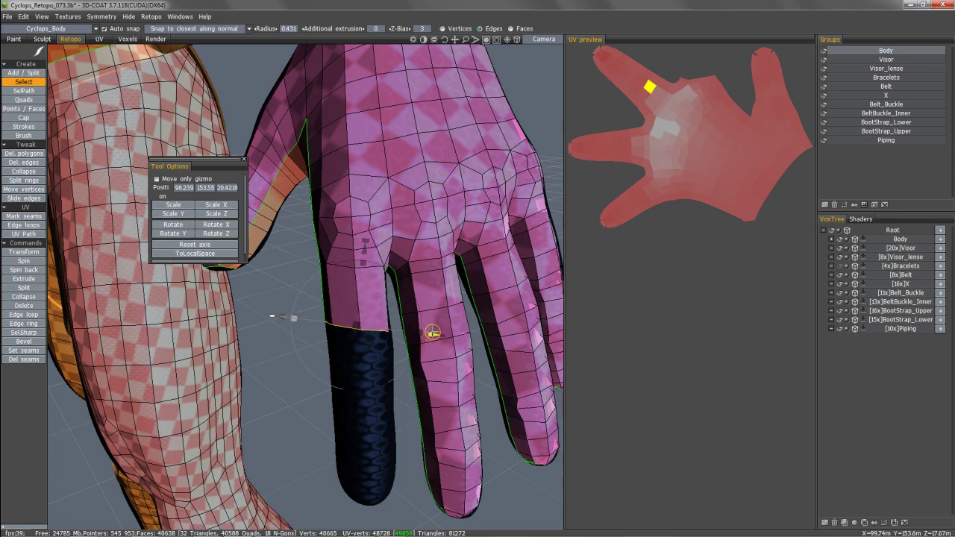
middle_drag(433, 333, 431, 345)
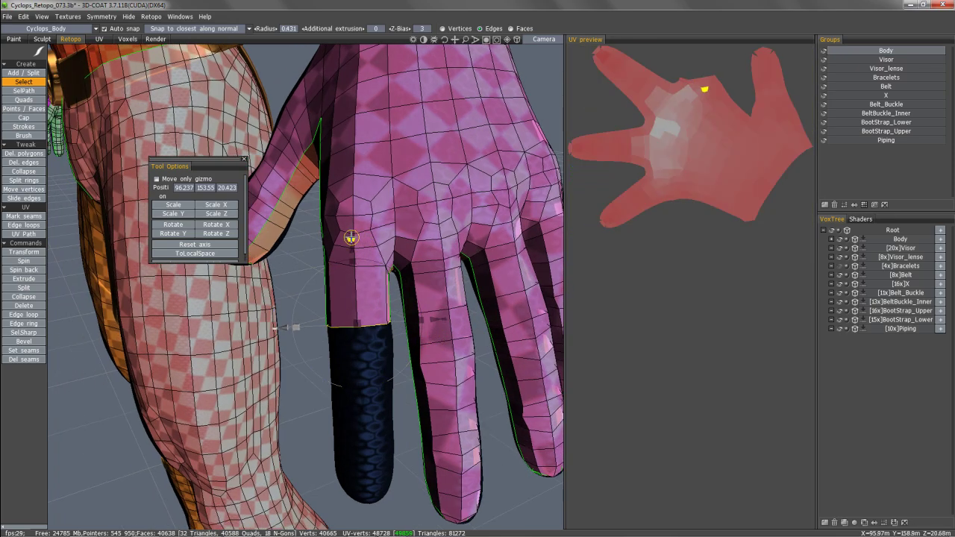
middle_drag(355, 237, 406, 305)
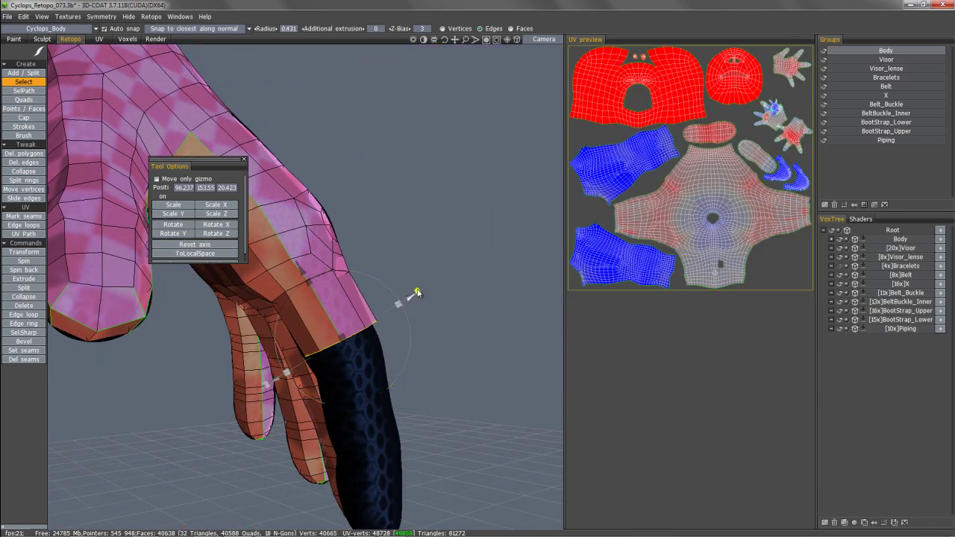
middle_drag(406, 298, 362, 345)
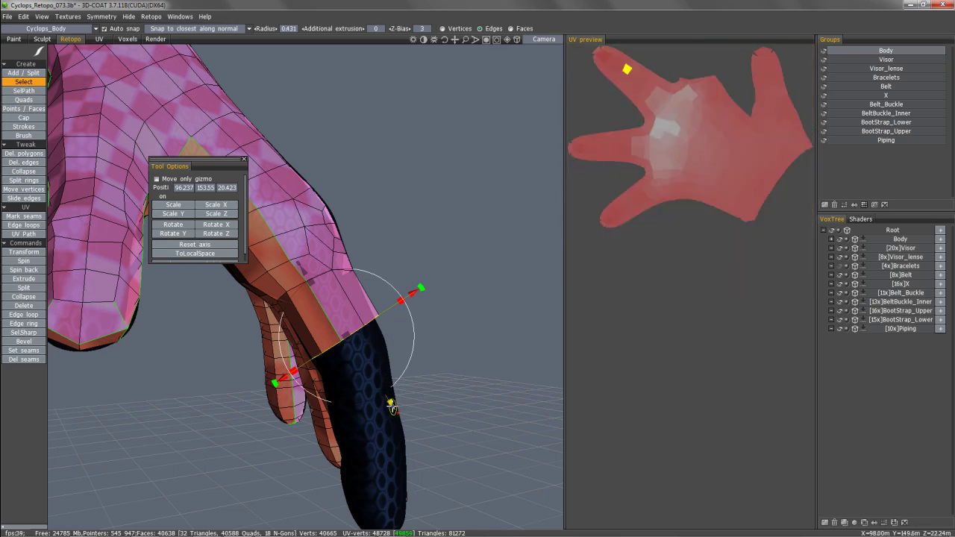
drag(392, 408, 392, 404)
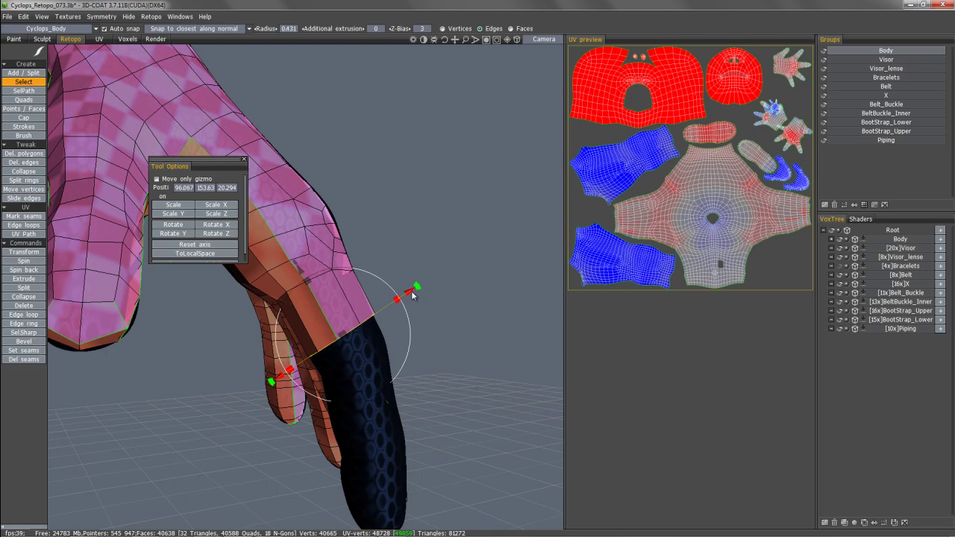
key(Escape)
- Extrude the open border edges down along the index finger in three successive rings of polygons
middle_drag(423, 354, 26, 279)
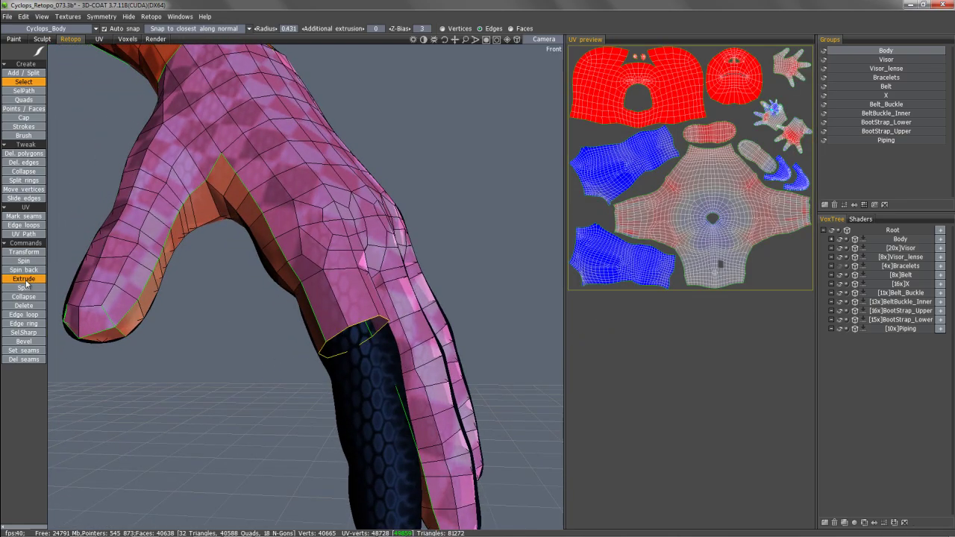
click(26, 282)
key(Escape)
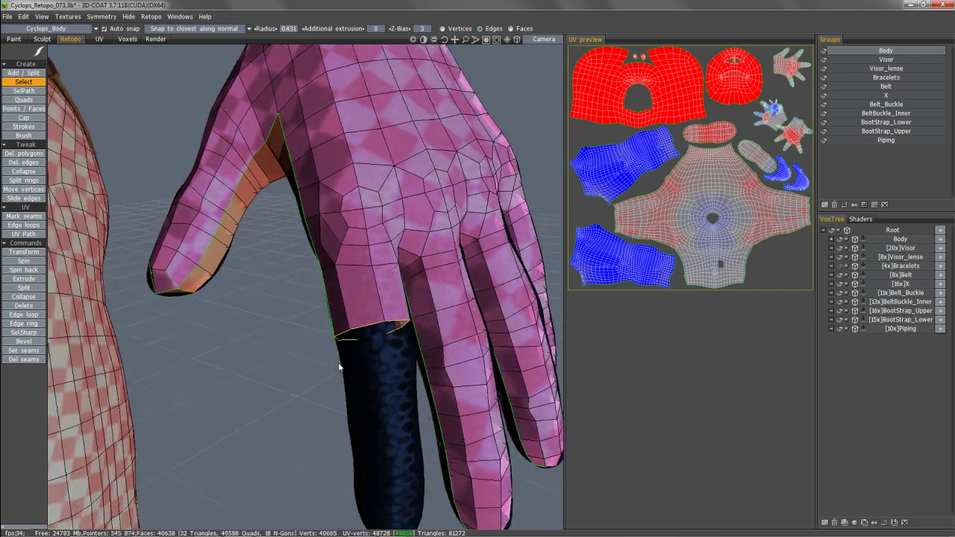
middle_drag(340, 368, 359, 363)
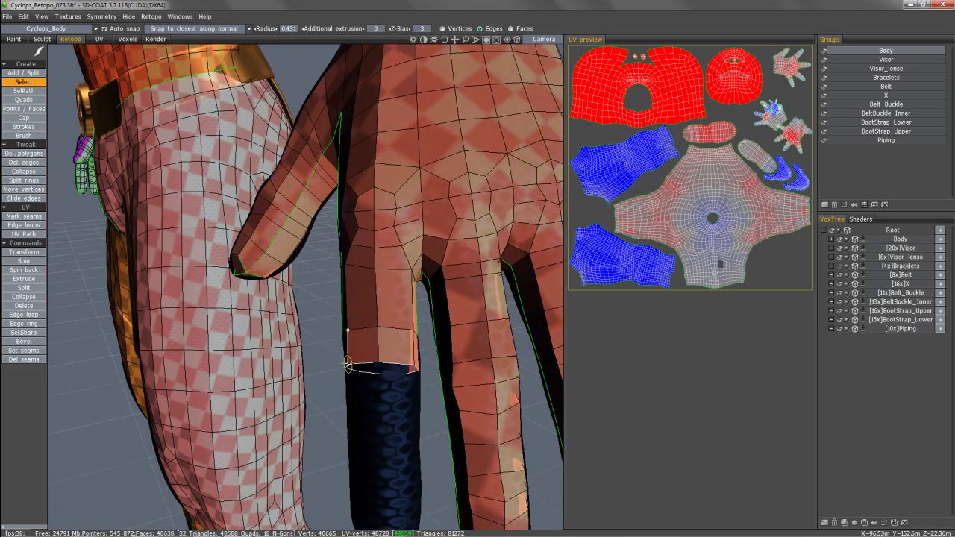
middle_drag(354, 418, 386, 390)
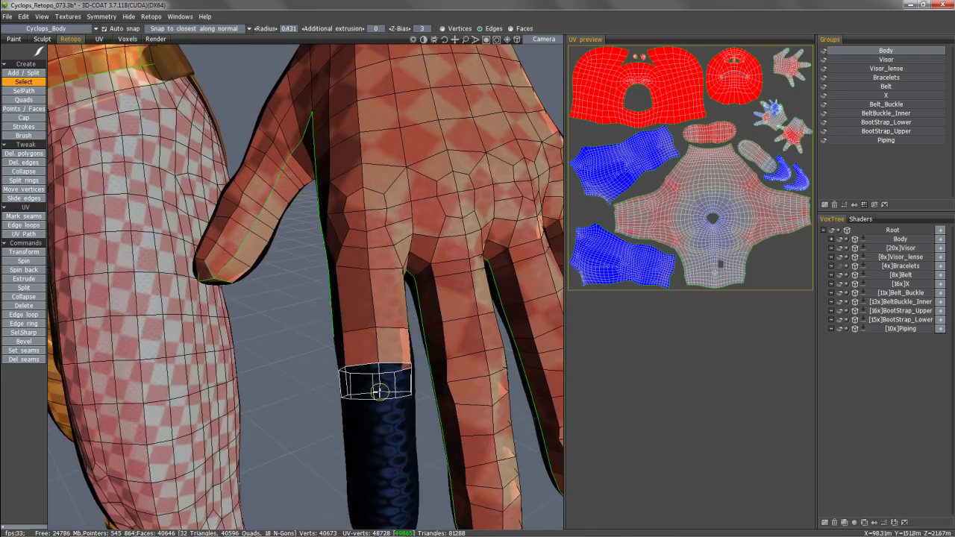
click(380, 394)
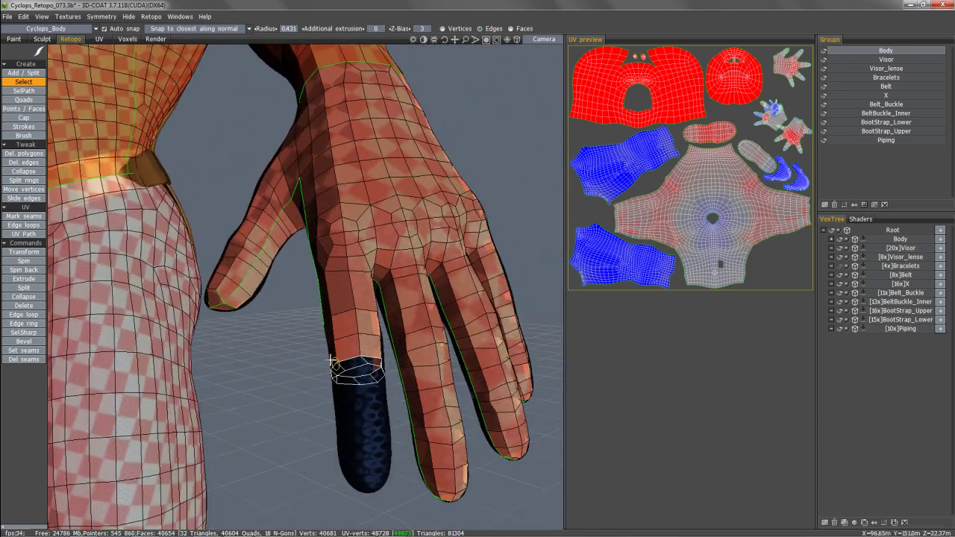
middle_drag(356, 412, 384, 436)
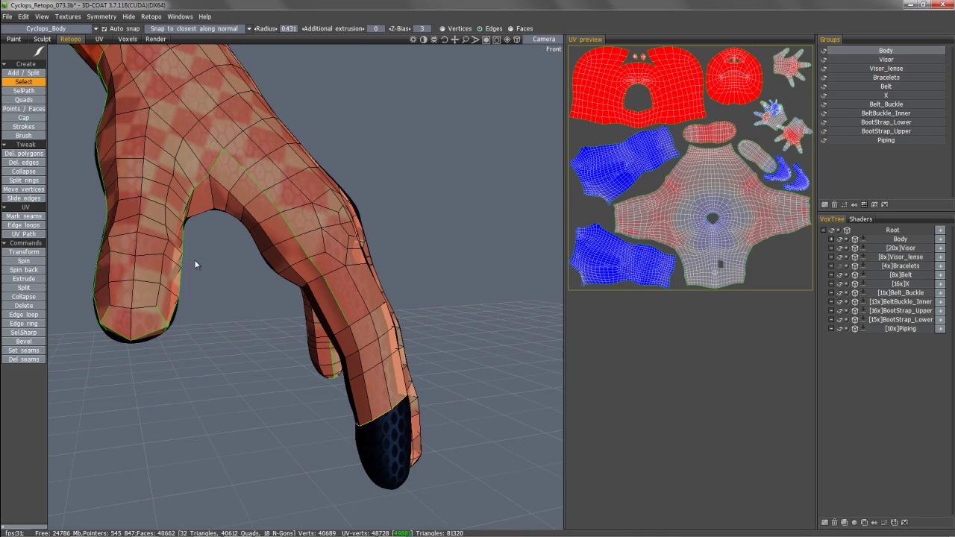
- Transform the extruded finger's open border edges in local space, adjusting them along the finger's axis
middle_drag(195, 265, 70, 273)
middle_drag(415, 440, 328, 418)
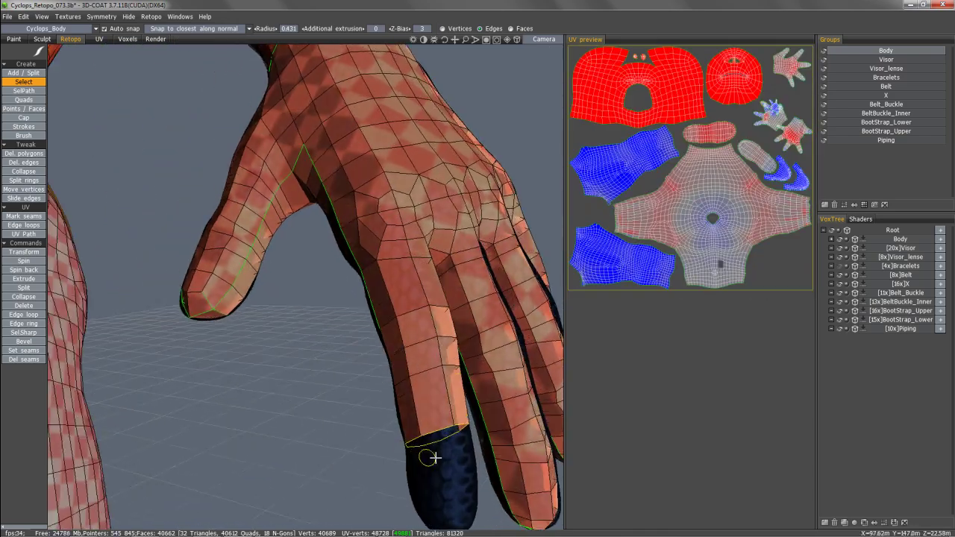
middle_drag(431, 458, 394, 446)
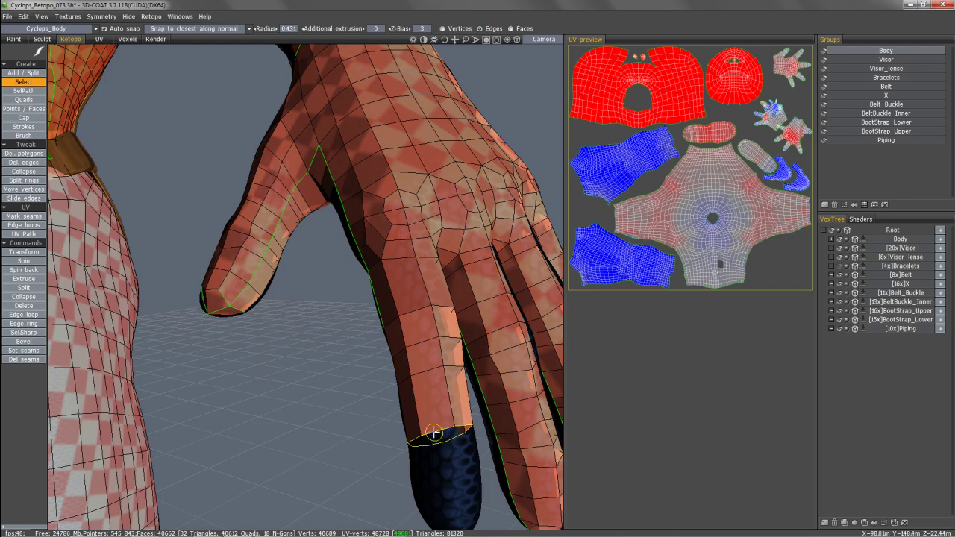
key(t)
scroll(436, 433, down, 3)
drag(303, 268, 216, 264)
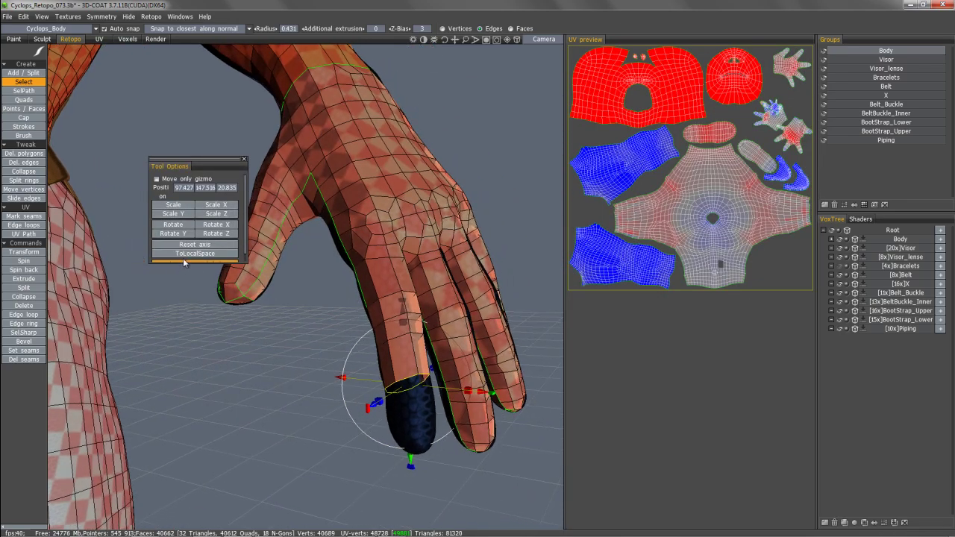
click(192, 254)
middle_drag(418, 351, 500, 375)
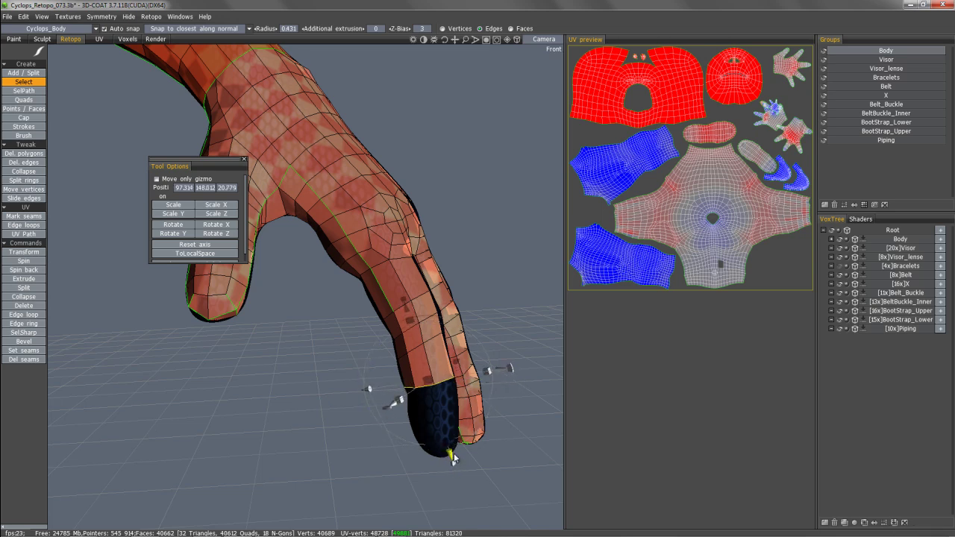
drag(453, 456, 463, 434)
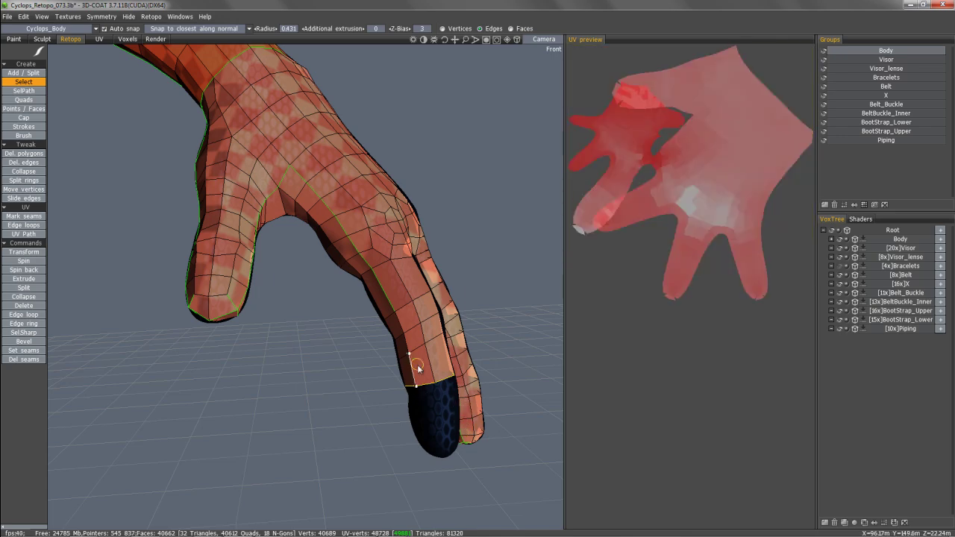
- Extrude the border edges further toward the index fingertip in additional rings of polygons
key(space)
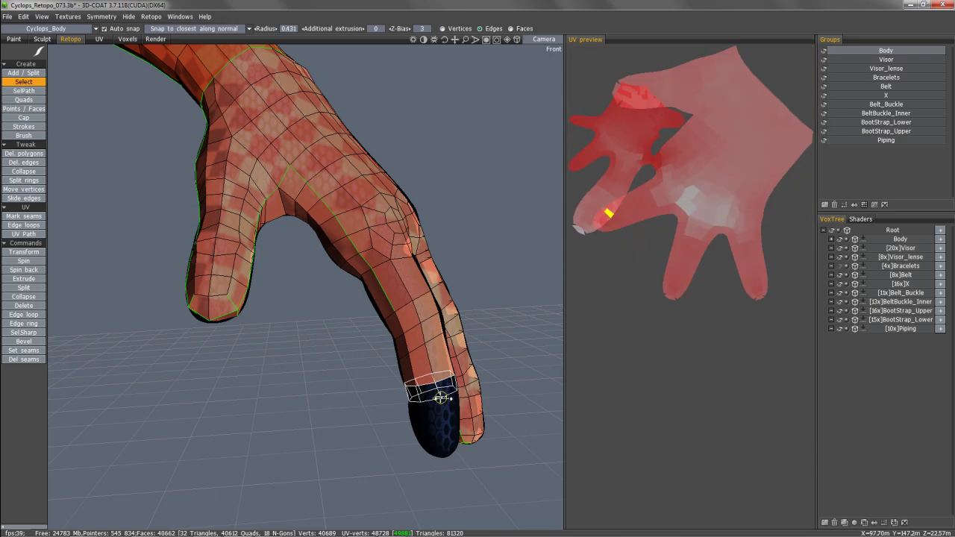
middle_drag(437, 383, 434, 422)
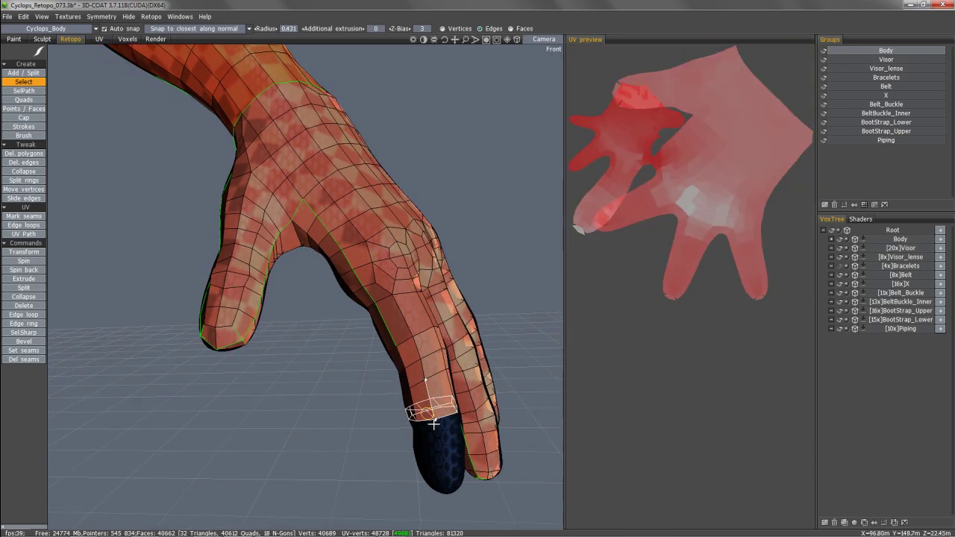
drag(434, 421, 445, 432)
middle_drag(443, 433, 437, 433)
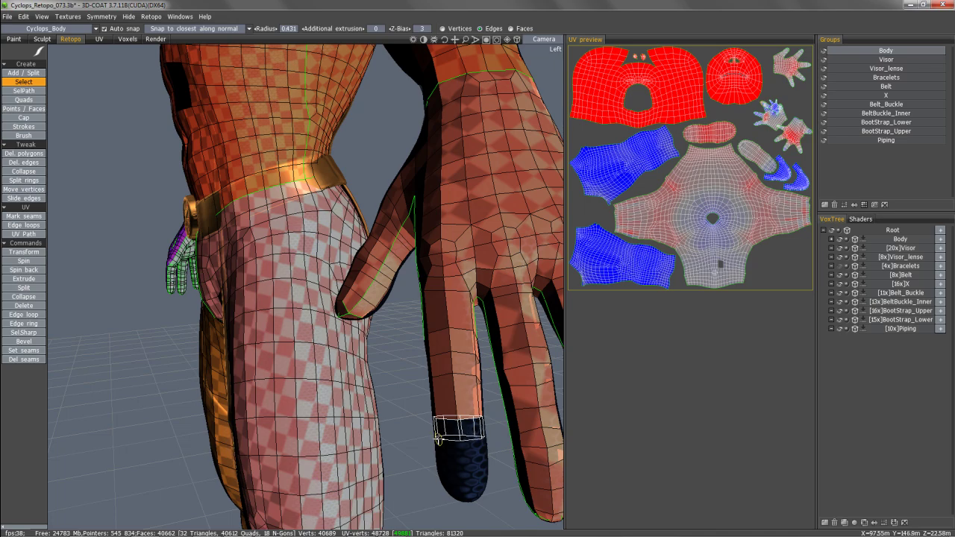
mouse_move(438, 444)
middle_down()
mouse_move(448, 443)
mouse_move(433, 453)
mouse_move(429, 436)
middle_up()
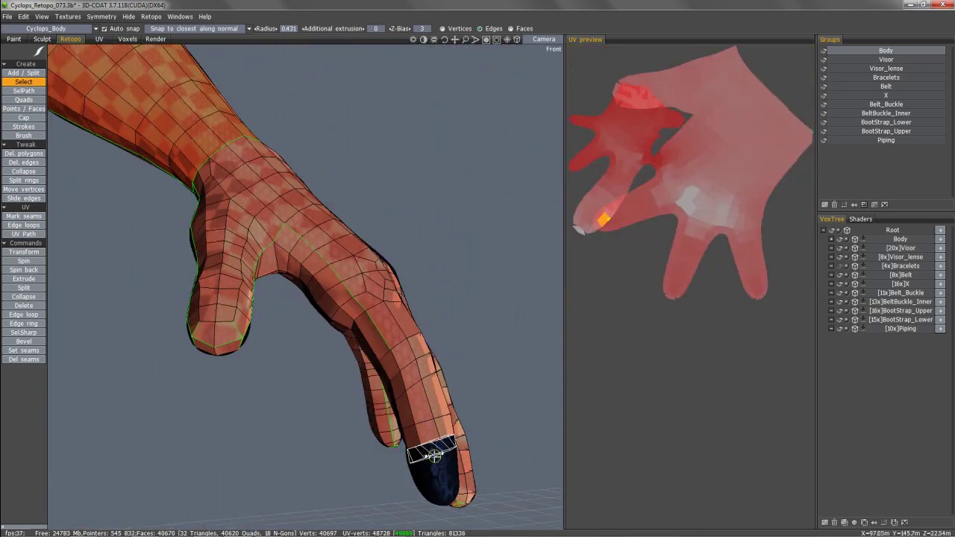
middle_drag(419, 459, 98, 261)
- Select the closed loop of edges encircling the back of the elbow and bevel it with a bevel size of 1
middle_drag(198, 184, 253, 168)
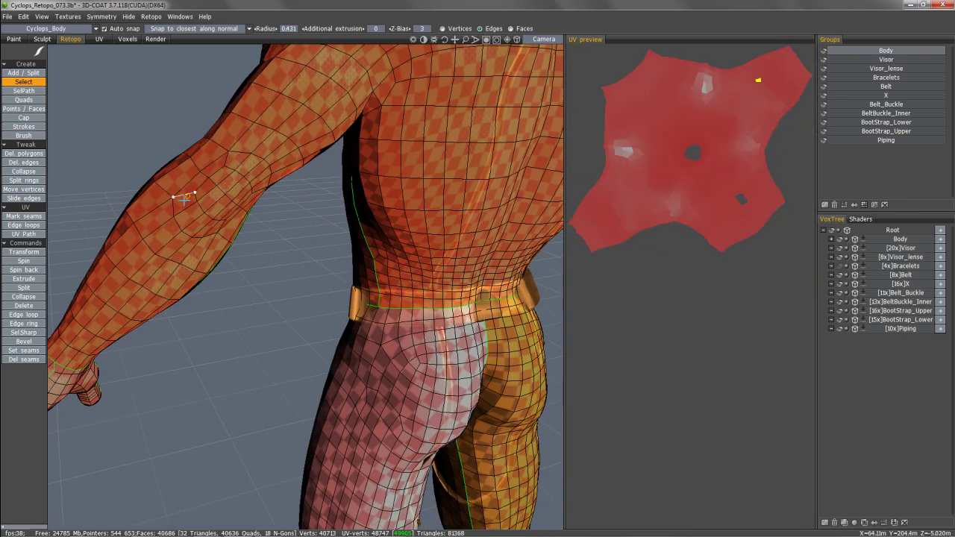
middle_drag(185, 199, 236, 218)
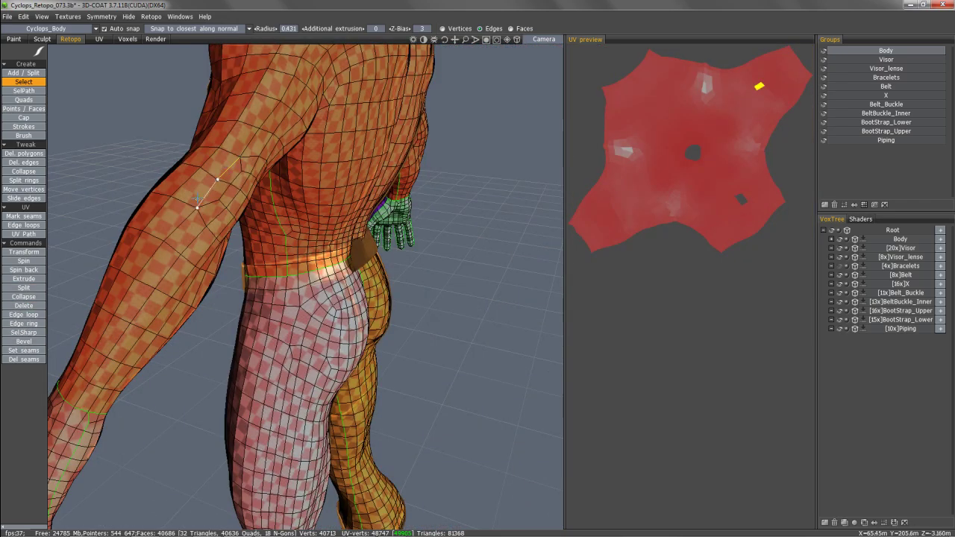
scroll(208, 220, up, 3)
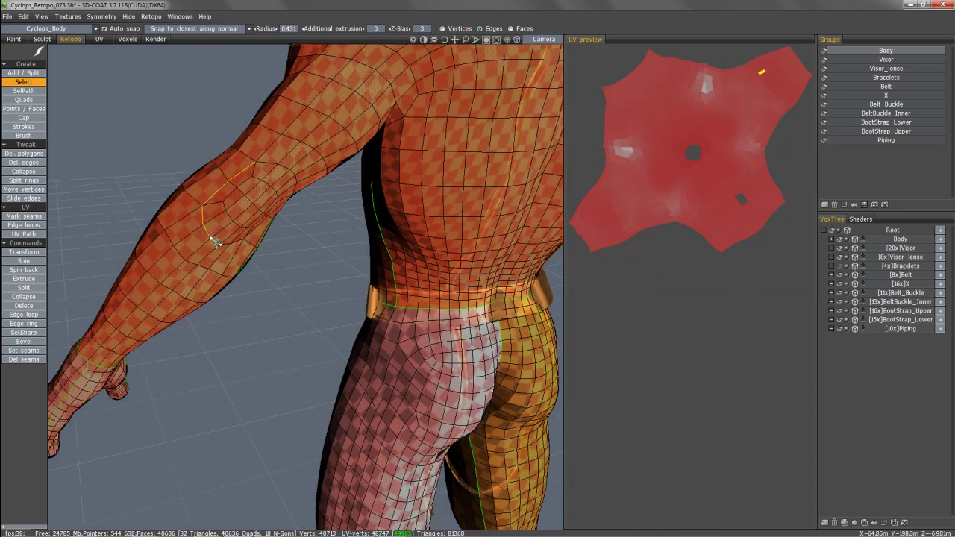
middle_drag(216, 243, 97, 187)
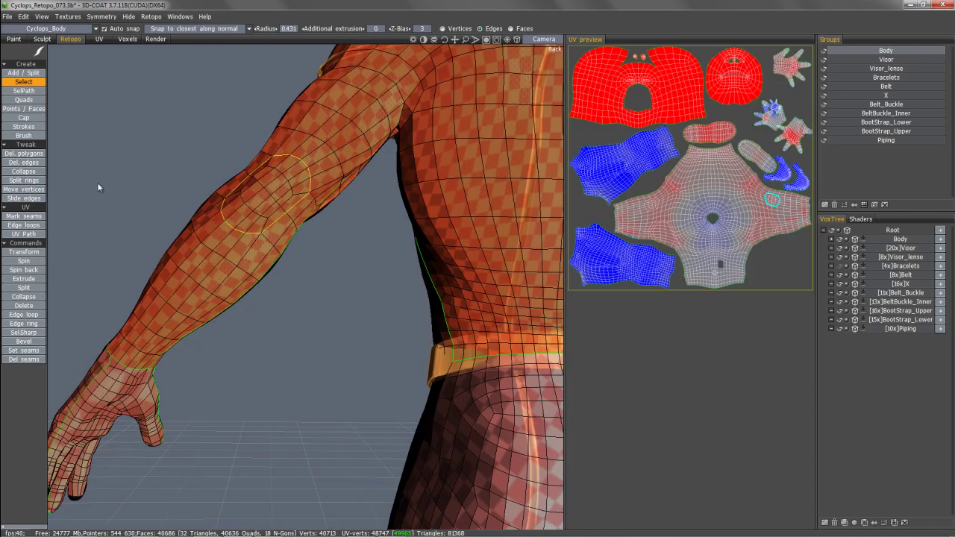
click(21, 342)
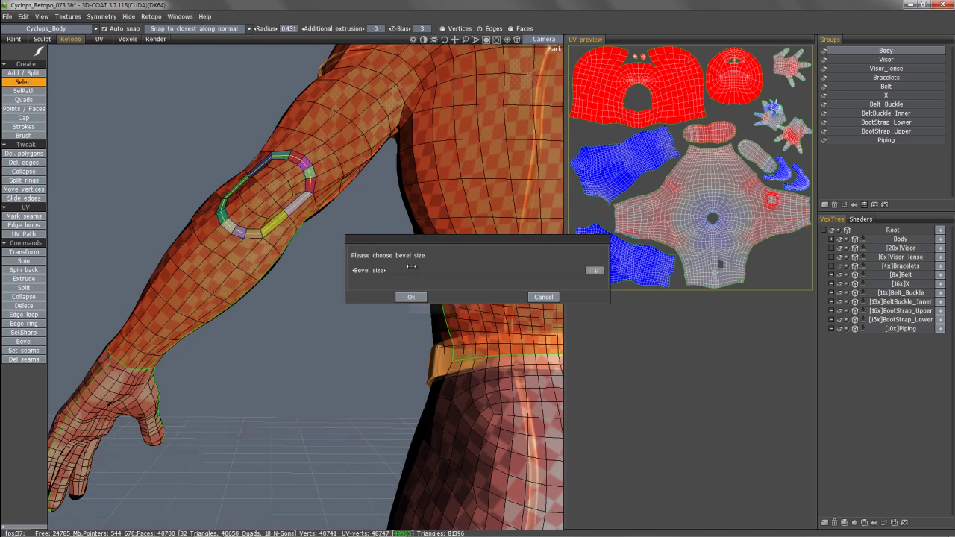
drag(267, 138, 288, 172)
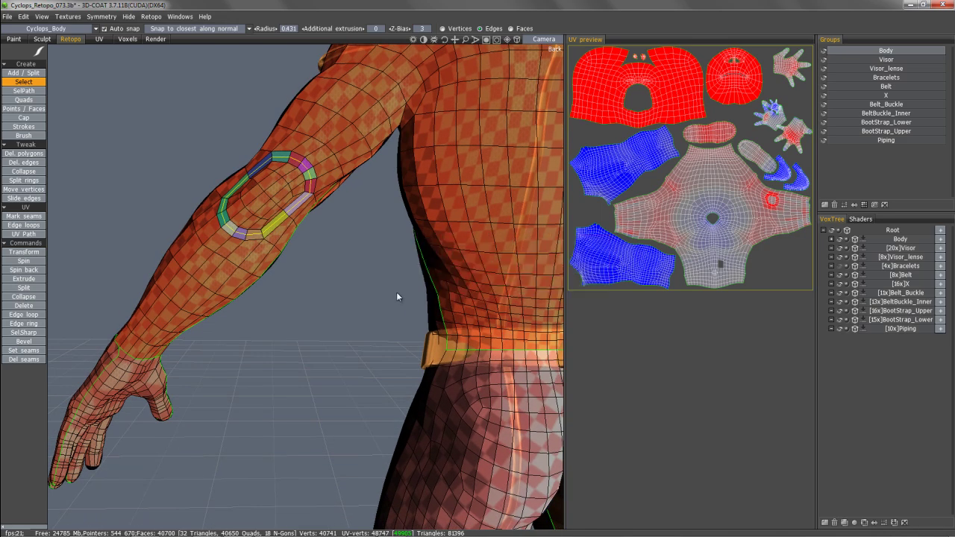
- Examine the beveled elbow and the retopology mesh across the arm, hand, torso and legs from several angles
scroll(396, 292, down, 2)
alt+drag(112, 217, 209, 171)
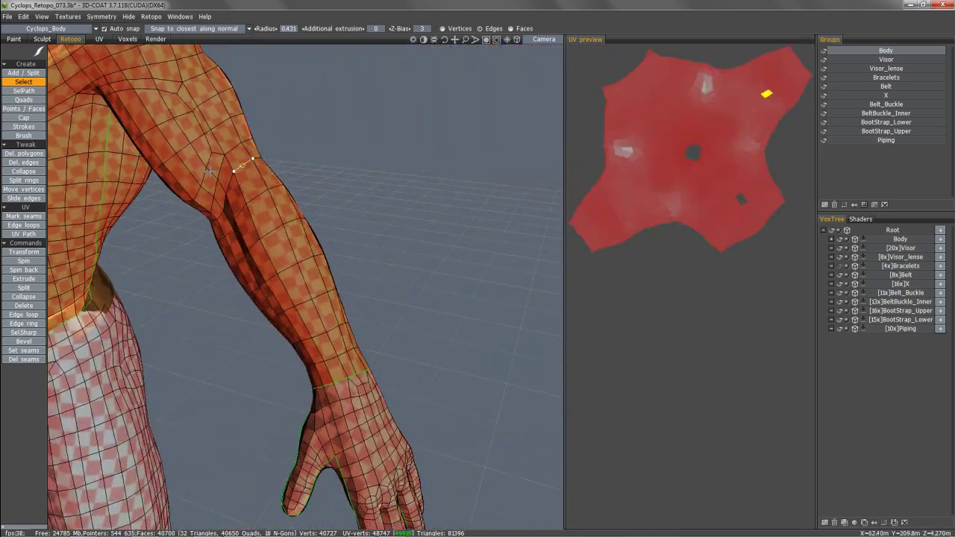
scroll(209, 172, down, 3)
alt+drag(146, 262, 230, 226)
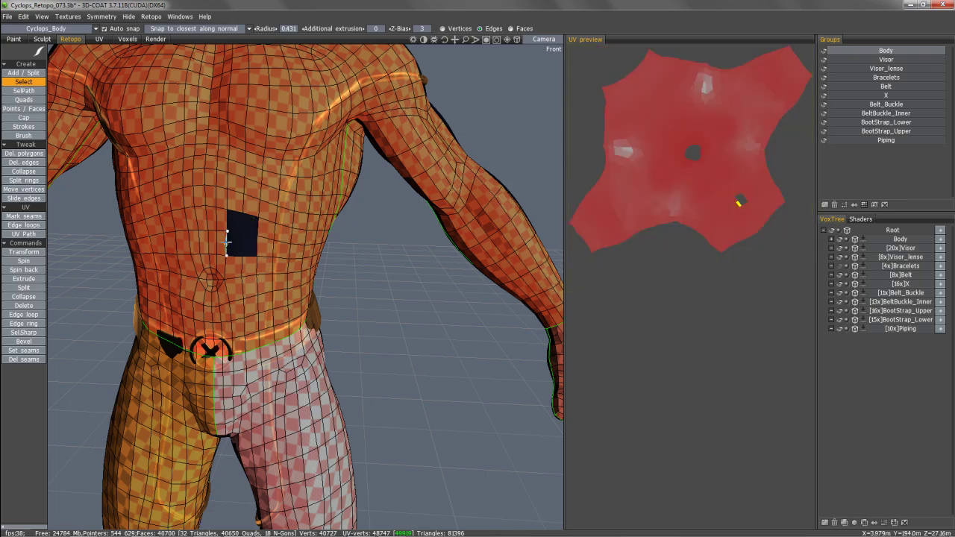
alt+drag(246, 221, 396, 238)
alt+drag(329, 224, 225, 254)
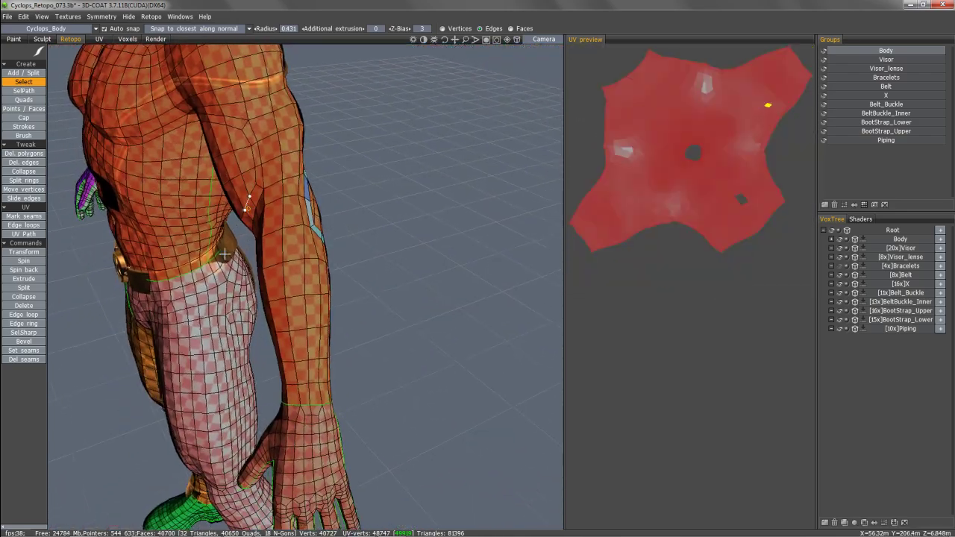
alt+middle_drag(225, 255, 241, 223)
alt+drag(240, 224, 202, 306)
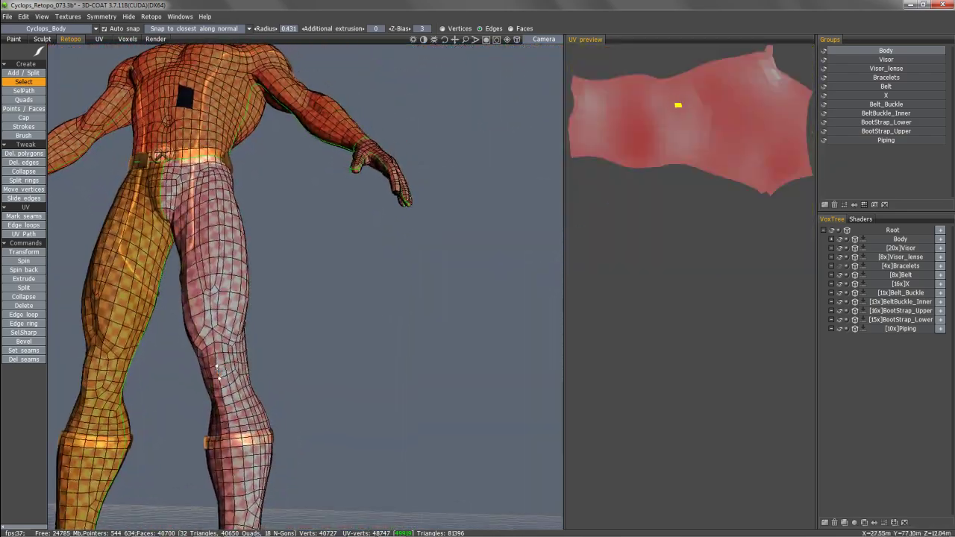
alt+drag(218, 372, 345, 243)
alt+right_drag(344, 243, 407, 216)
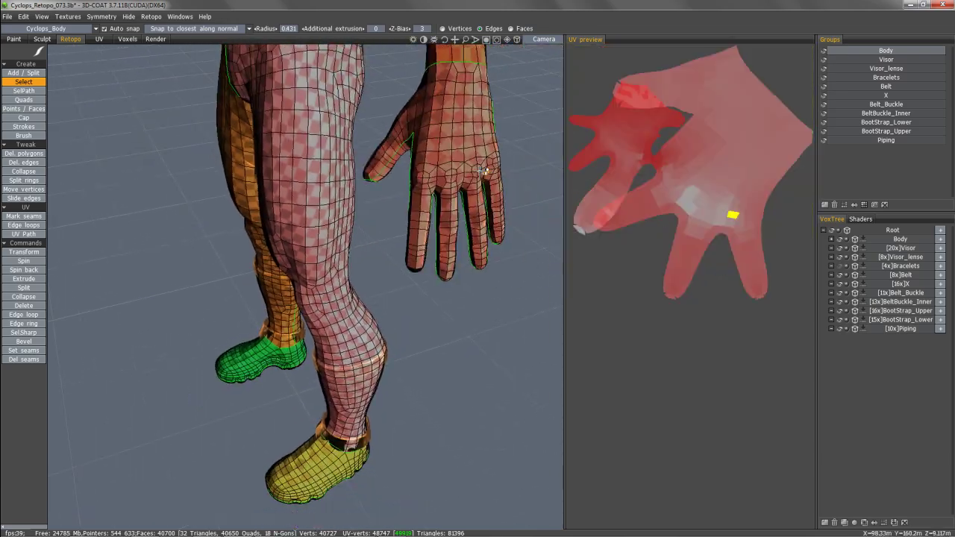
mouse_move(482, 171)
alt+mouse_down()
mouse_move(391, 176)
mouse_move(439, 154)
mouse_move(324, 192)
mouse_move(377, 168)
mouse_move(346, 181)
mouse_move(295, 174)
mouse_move(217, 209)
mouse_move(288, 210)
mouse_move(321, 224)
alt+mouse_up()
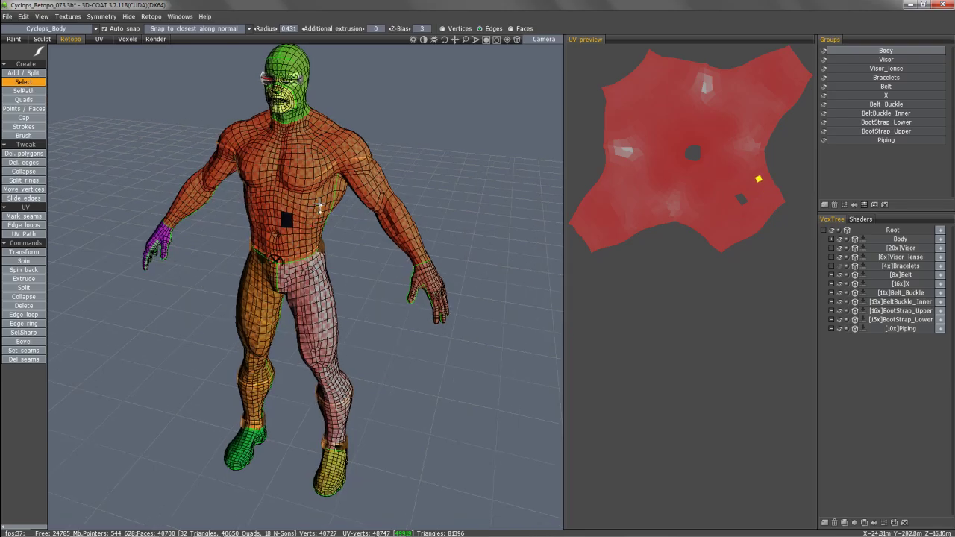